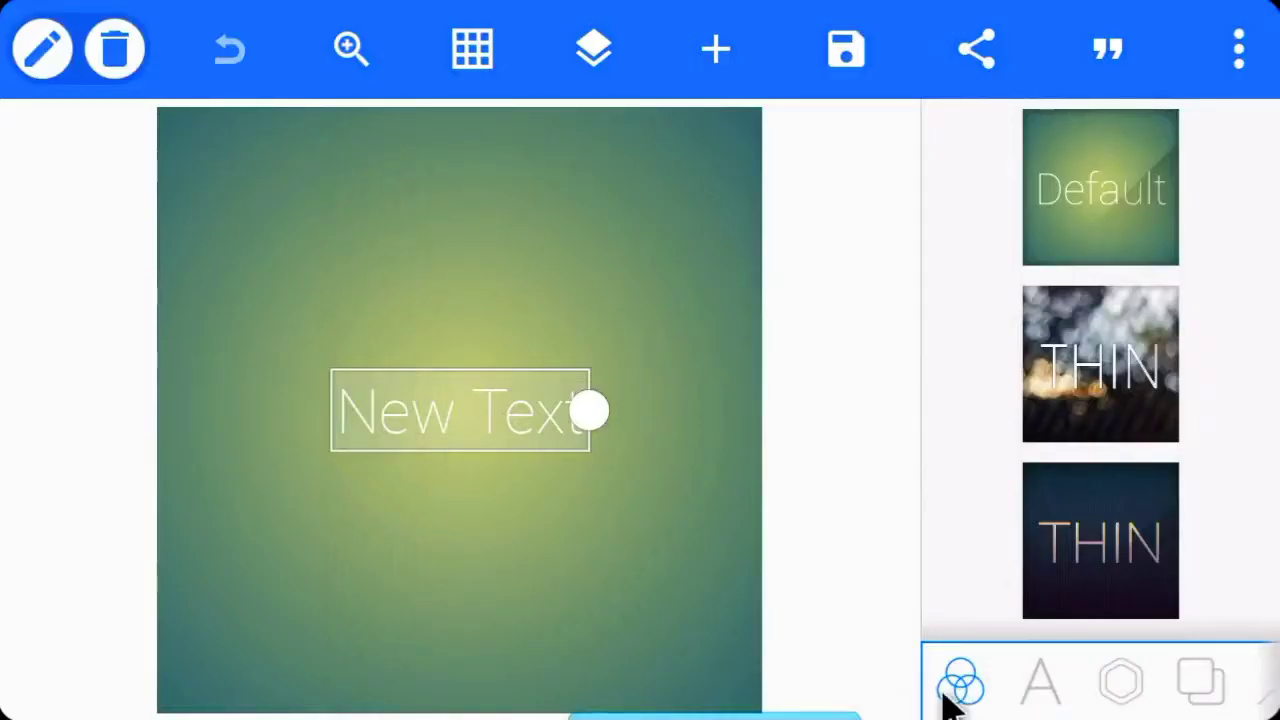
Replace the placeholder 'New Text' with DESCUDE in uppercase letters.
{"action": "left_click", "coordinate": [1058, 704]}
{"action": "left_click", "coordinate": [1040, 330]}
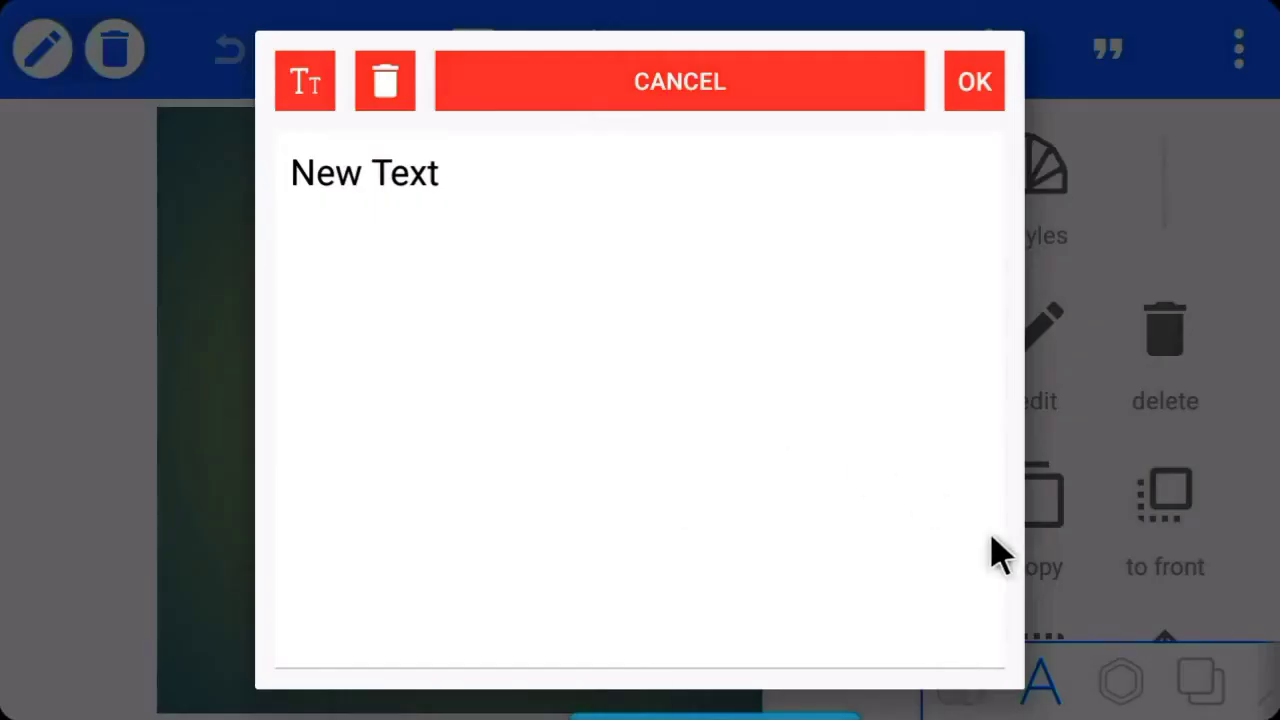
{"action": "left_click", "coordinate": [972, 476]}
{"action": "left_click_drag", "start_coordinate": [1180, 588], "coordinate": [1180, 591]}
{"action": "double_click", "coordinate": [92, 608]}
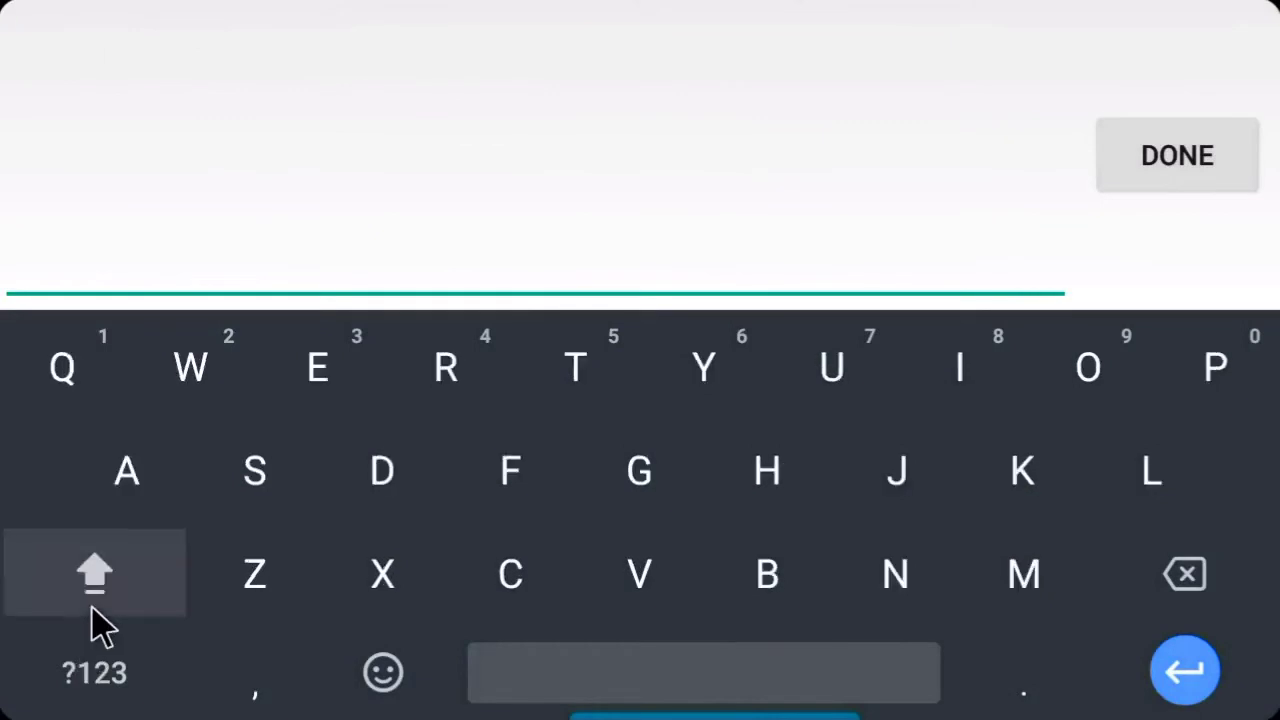
{"action": "left_click", "coordinate": [394, 500]}
{"action": "left_click", "coordinate": [305, 415]}
{"action": "left_click", "coordinate": [300, 440]}
{"action": "left_click", "coordinate": [505, 595]}
{"action": "left_click", "coordinate": [849, 371]}
{"action": "left_click", "coordinate": [377, 498]}
{"action": "left_click", "coordinate": [318, 402]}
{"action": "left_click", "coordinate": [1186, 138]}
Add a trailing space, apply DESCUDE to the canvas, and move it left.
{"action": "left_click", "coordinate": [845, 270]}
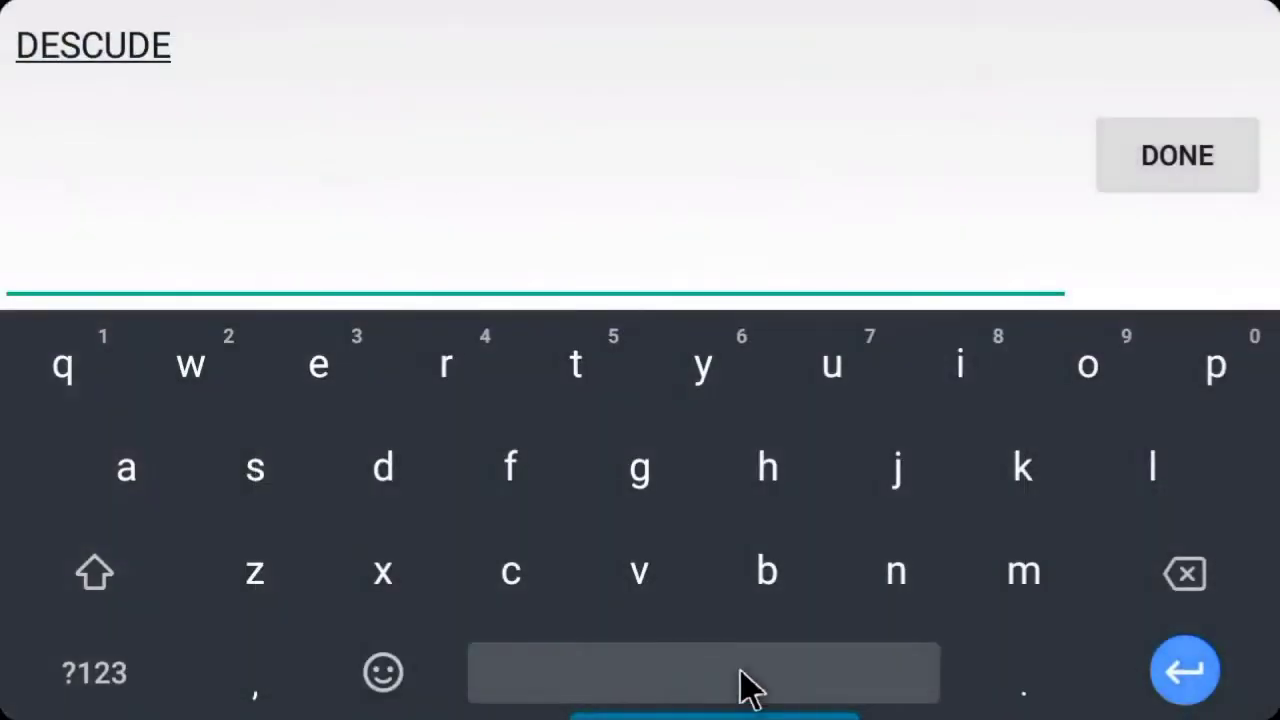
{"action": "left_click", "coordinate": [740, 672]}
{"action": "left_click", "coordinate": [1232, 168]}
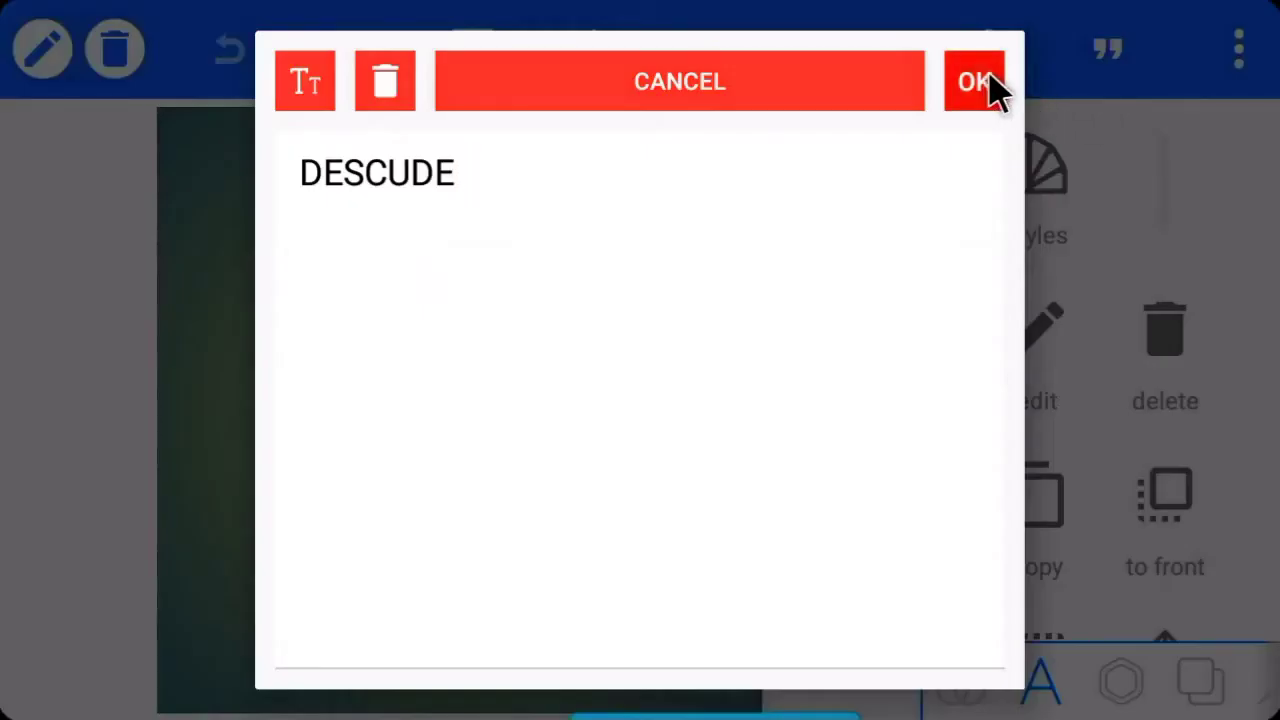
{"action": "left_click", "coordinate": [982, 82]}
{"action": "left_click_drag", "start_coordinate": [562, 412], "coordinate": [520, 438]}
Set DESCUDE in the Targgetital font from My Fonts and nudge it slightly left.
{"action": "scroll", "coordinate": [1110, 615], "scroll_direction": "down", "scroll_amount": 8}
{"action": "left_click", "coordinate": [1175, 485]}
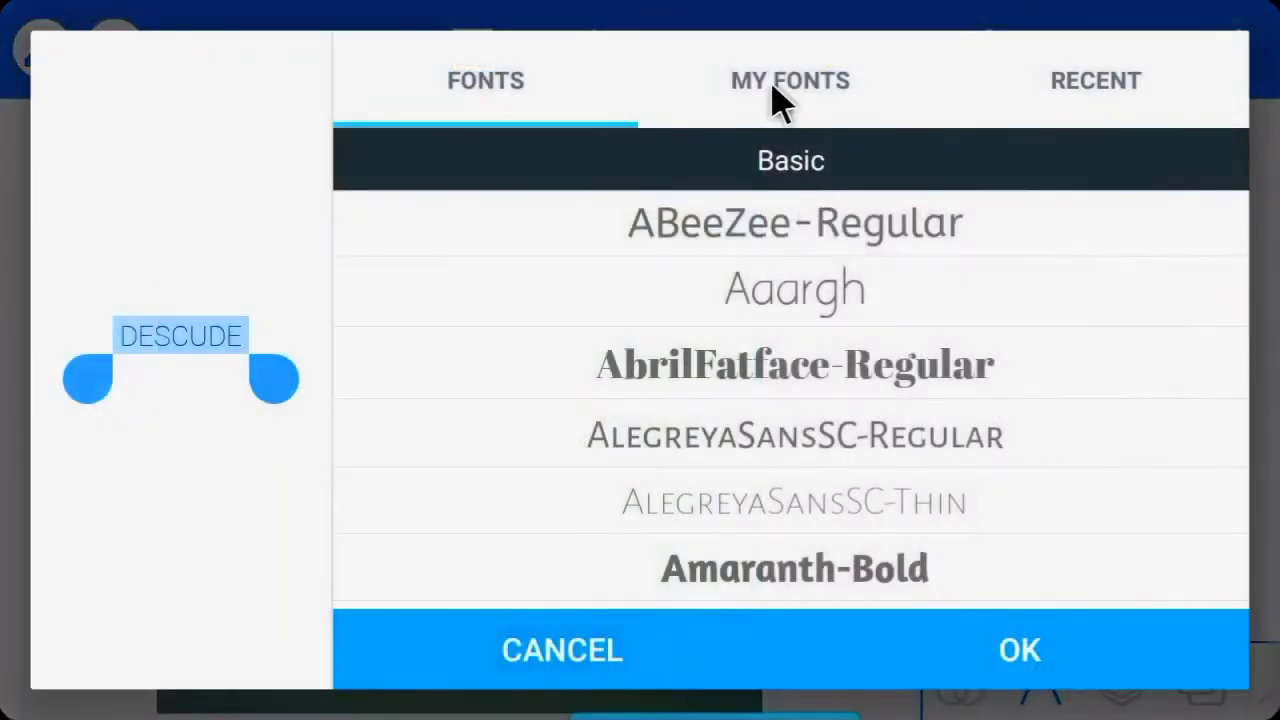
{"action": "left_click", "coordinate": [780, 100]}
{"action": "scroll", "coordinate": [920, 410], "scroll_direction": "down", "scroll_amount": 5}
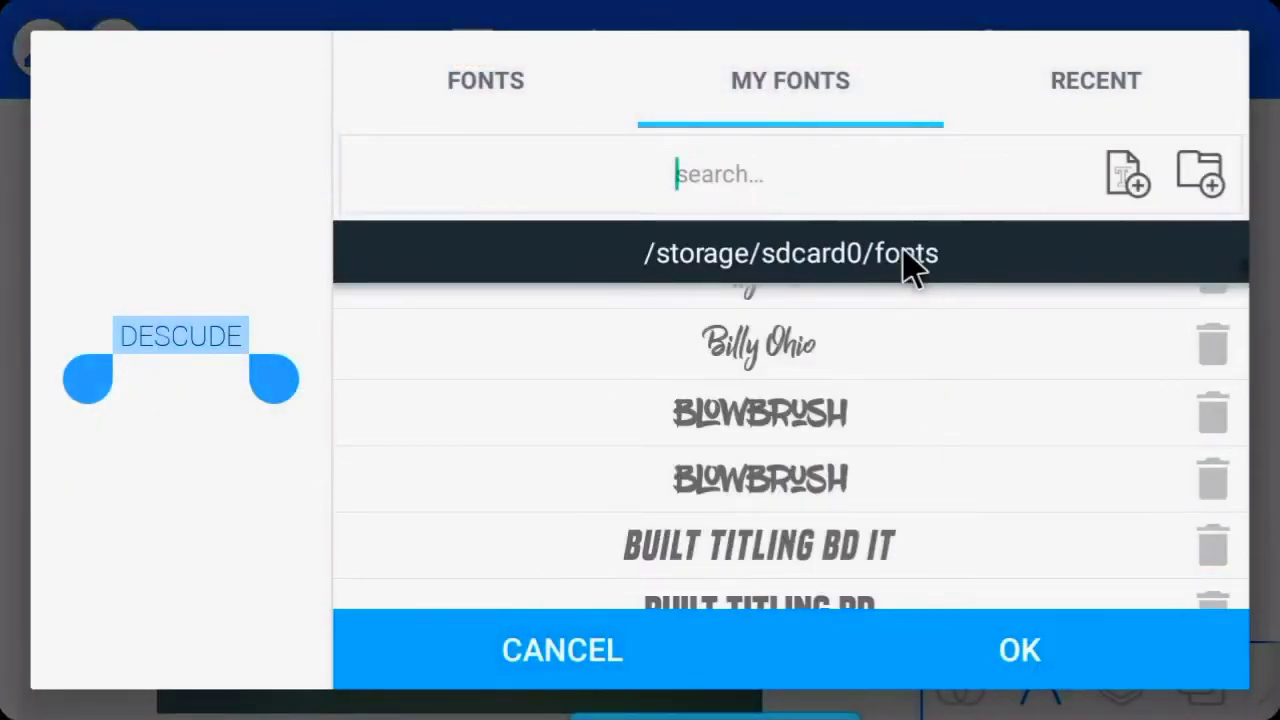
{"action": "scroll", "coordinate": [922, 258], "scroll_direction": "up", "scroll_amount": 5}
{"action": "scroll", "coordinate": [924, 262], "scroll_direction": "down", "scroll_amount": 10}
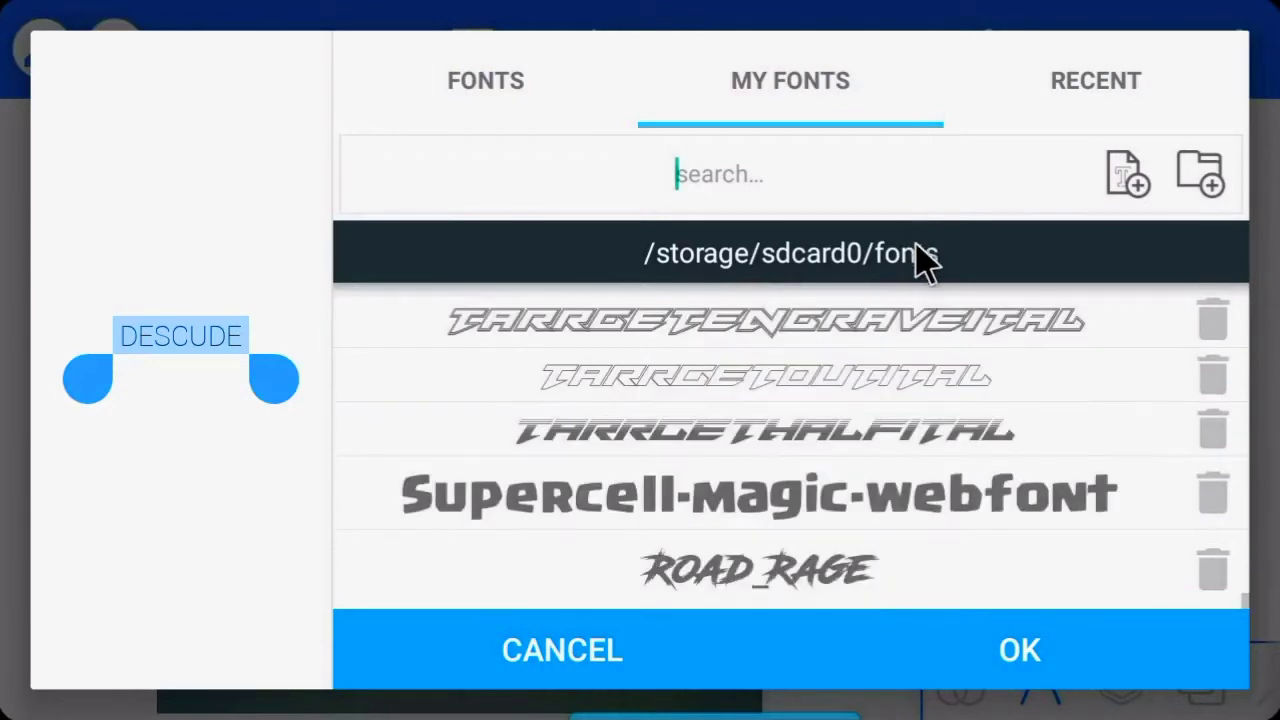
{"action": "scroll", "coordinate": [923, 320], "scroll_direction": "up", "scroll_amount": 5}
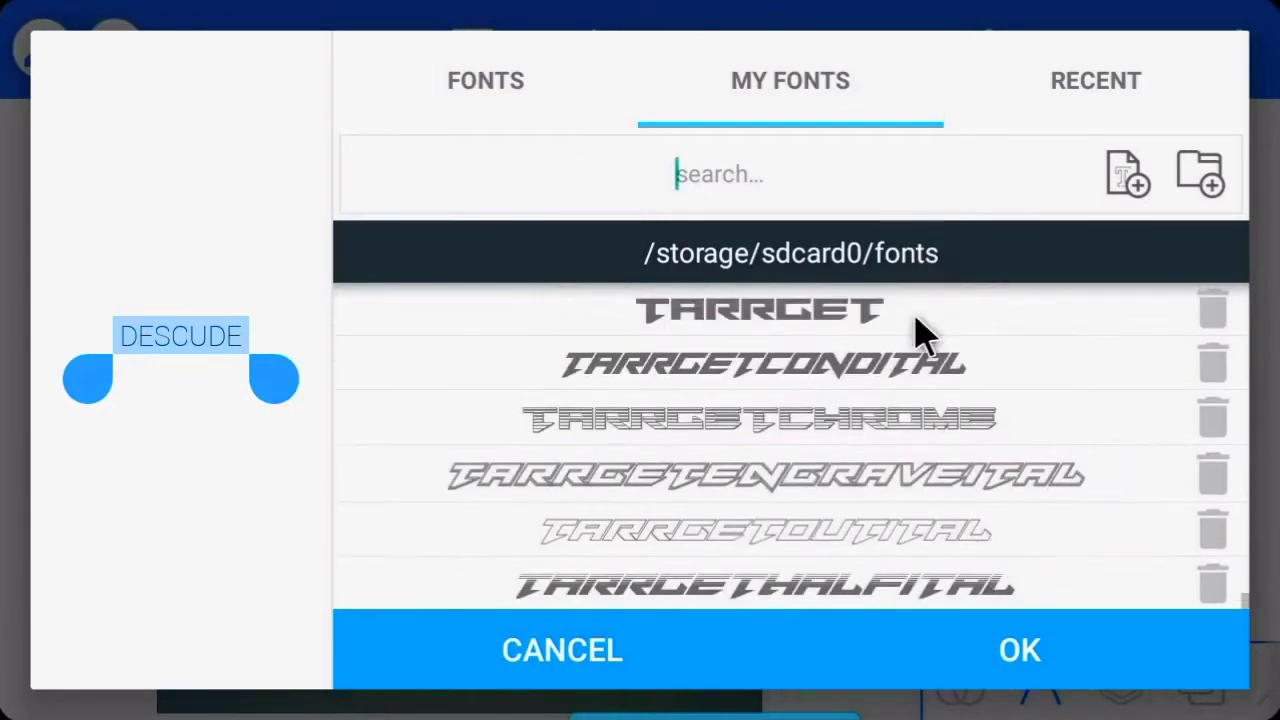
{"action": "scroll", "coordinate": [955, 493], "scroll_direction": "up", "scroll_amount": 3}
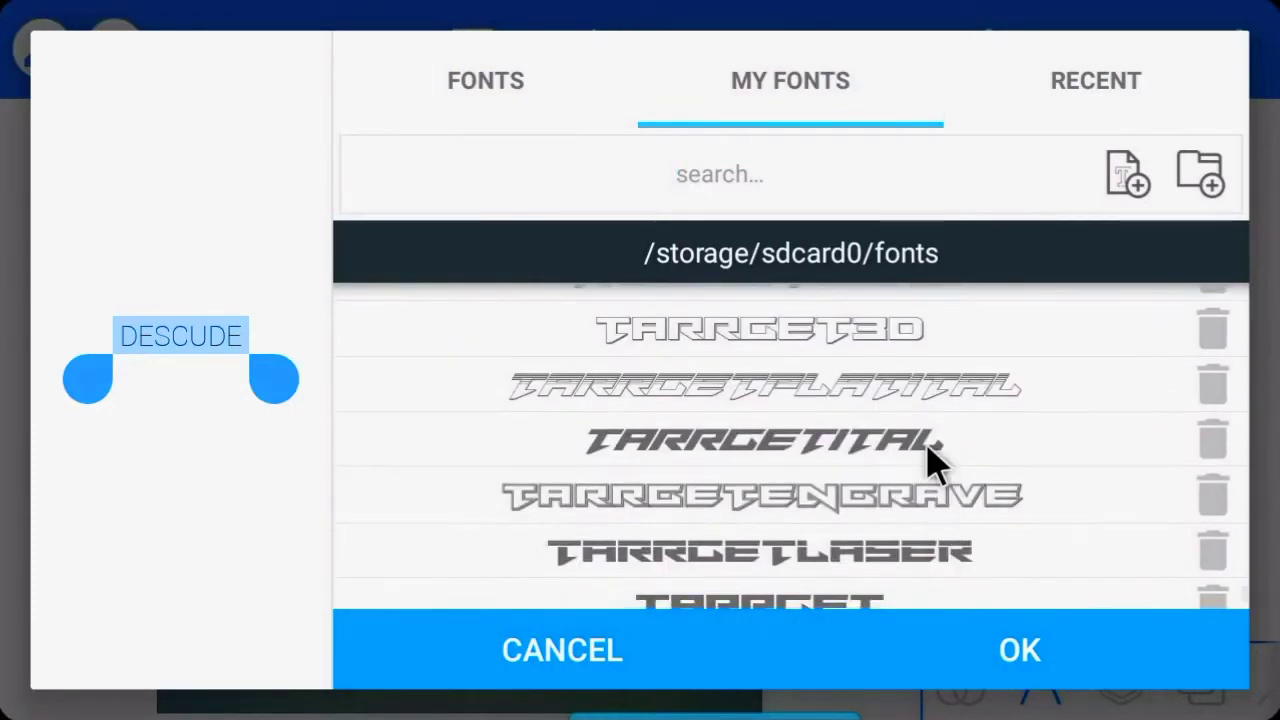
{"action": "left_click", "coordinate": [934, 447]}
{"action": "left_click", "coordinate": [1012, 650]}
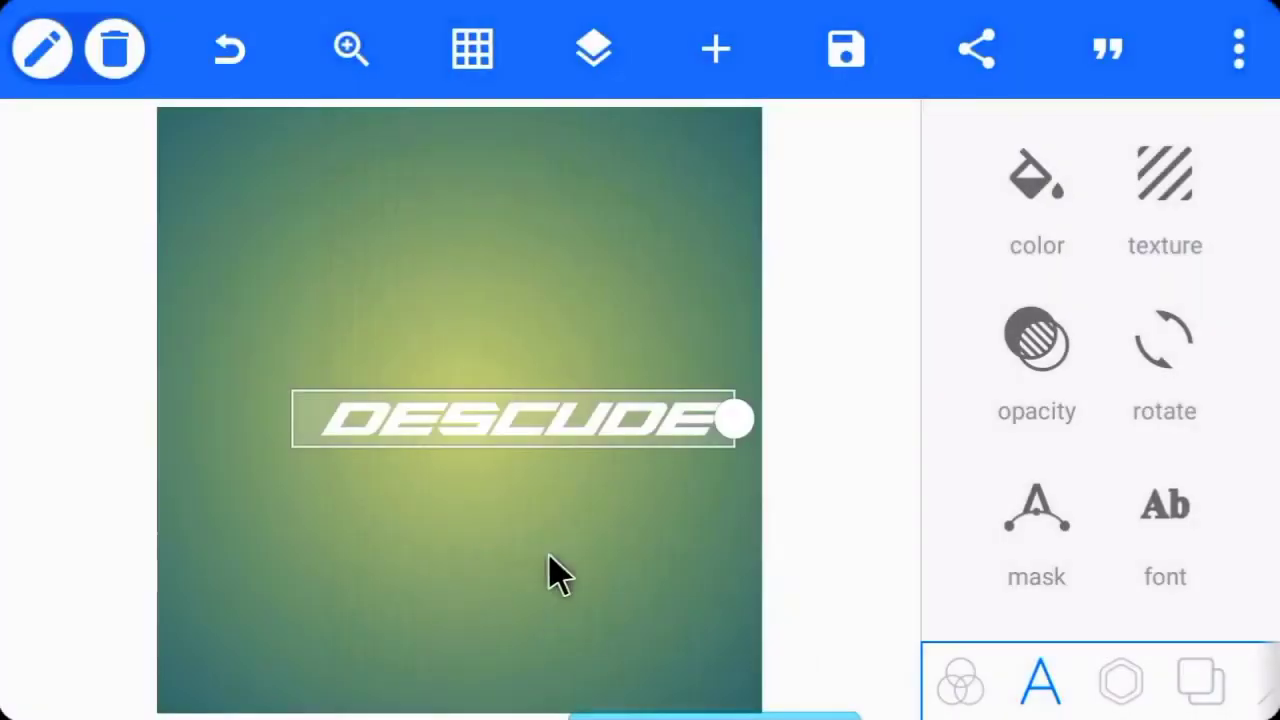
{"action": "left_click_drag", "start_coordinate": [586, 423], "coordinate": [561, 439]}
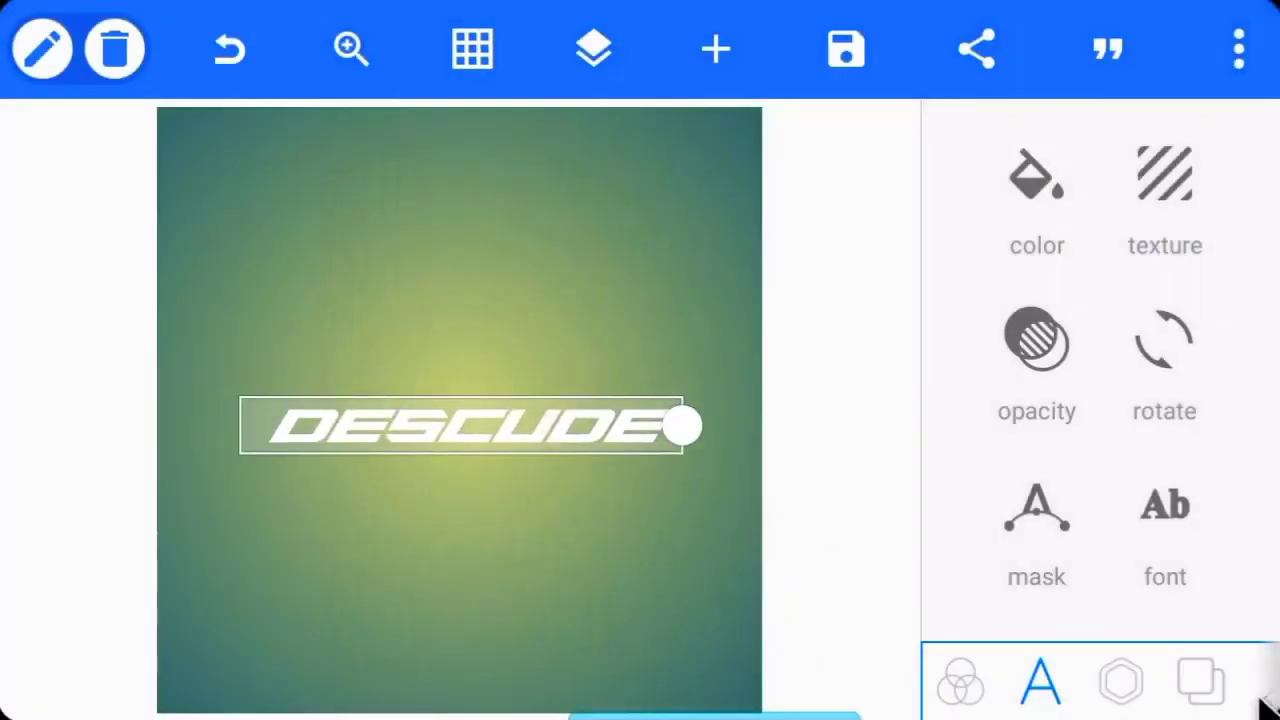
Make the PixelLab background transparent and deselect the text.
{"action": "left_click", "coordinate": [1228, 690]}
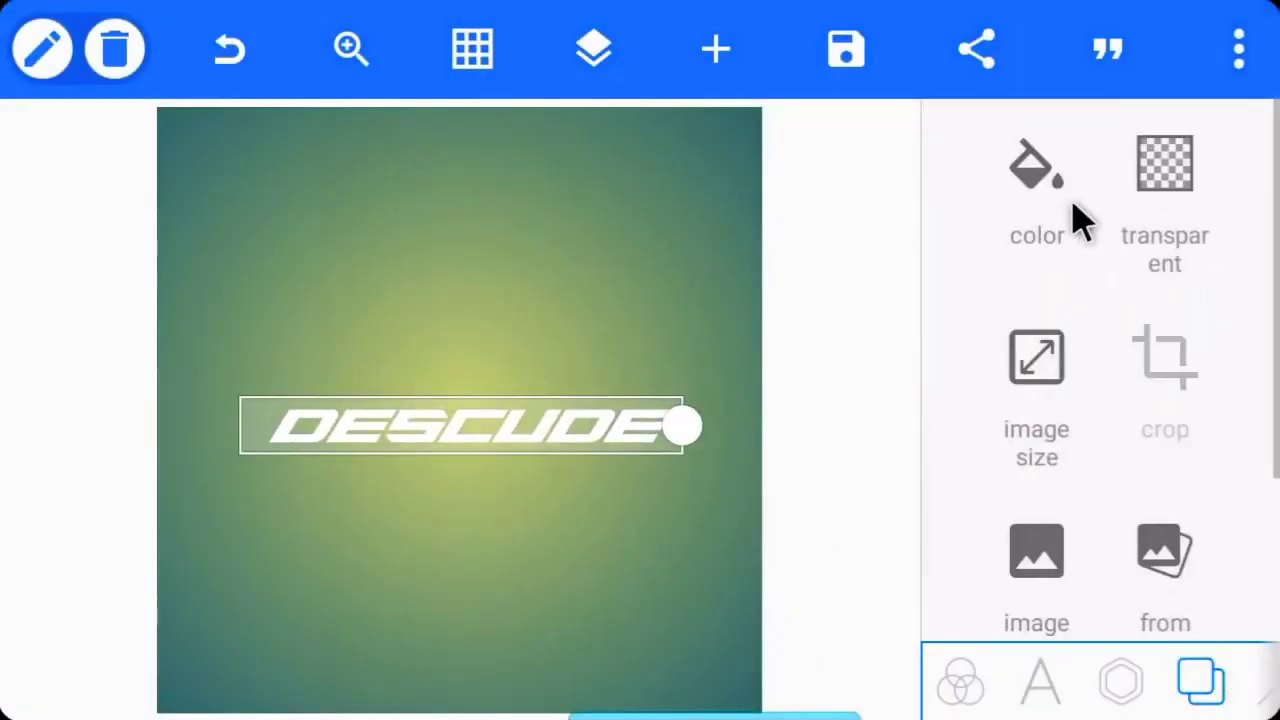
{"action": "left_click", "coordinate": [1165, 165]}
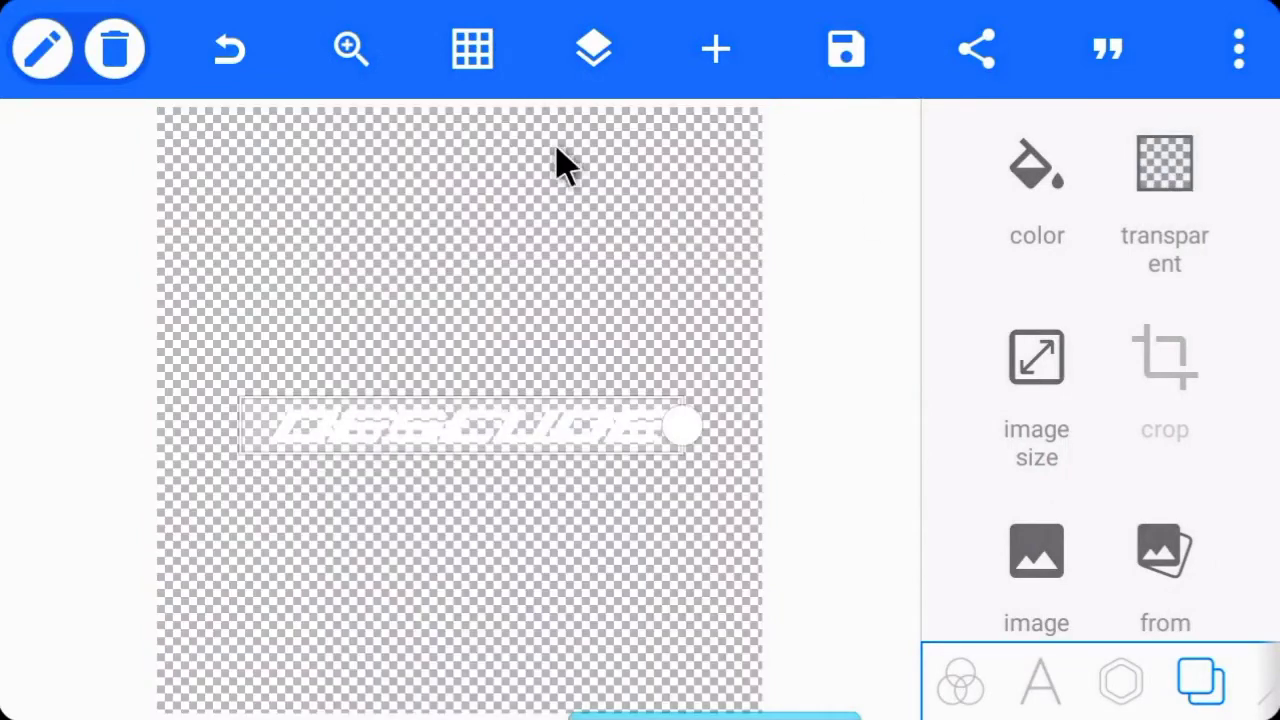
{"action": "left_click", "coordinate": [570, 170]}
Save the design as a PNG image to the gallery.
{"action": "left_click", "coordinate": [846, 52]}
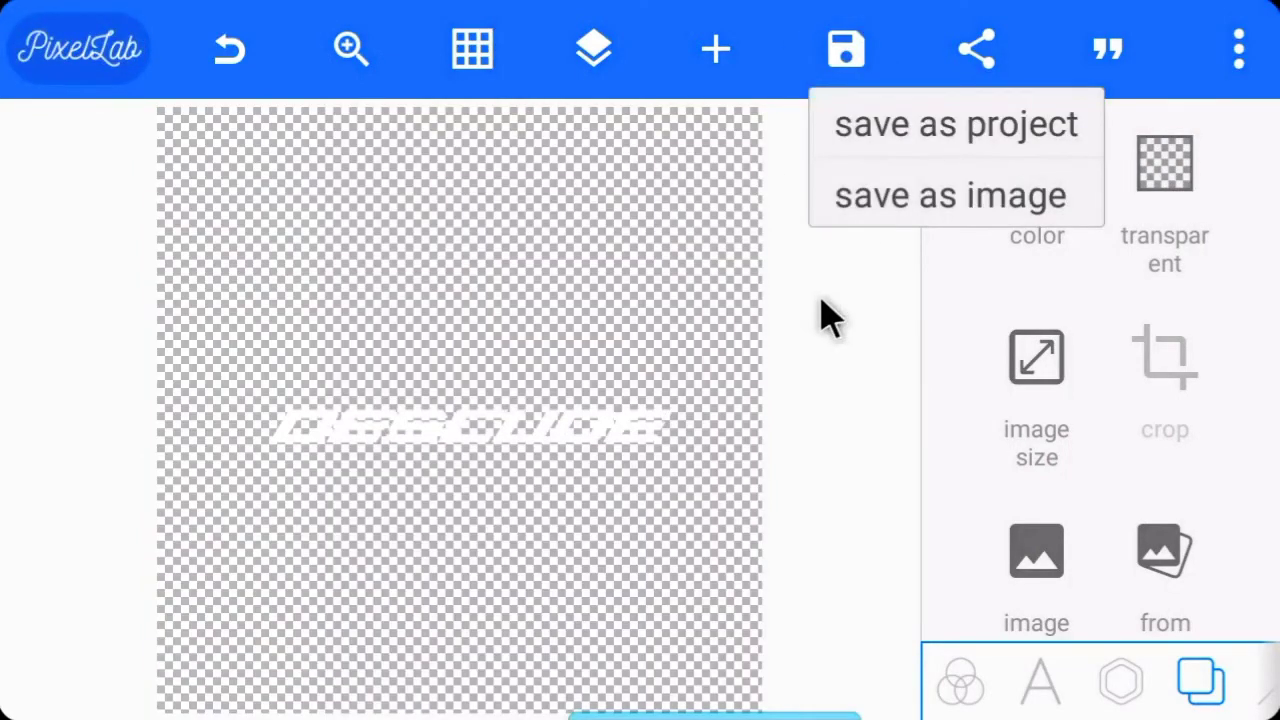
{"action": "left_click", "coordinate": [960, 196]}
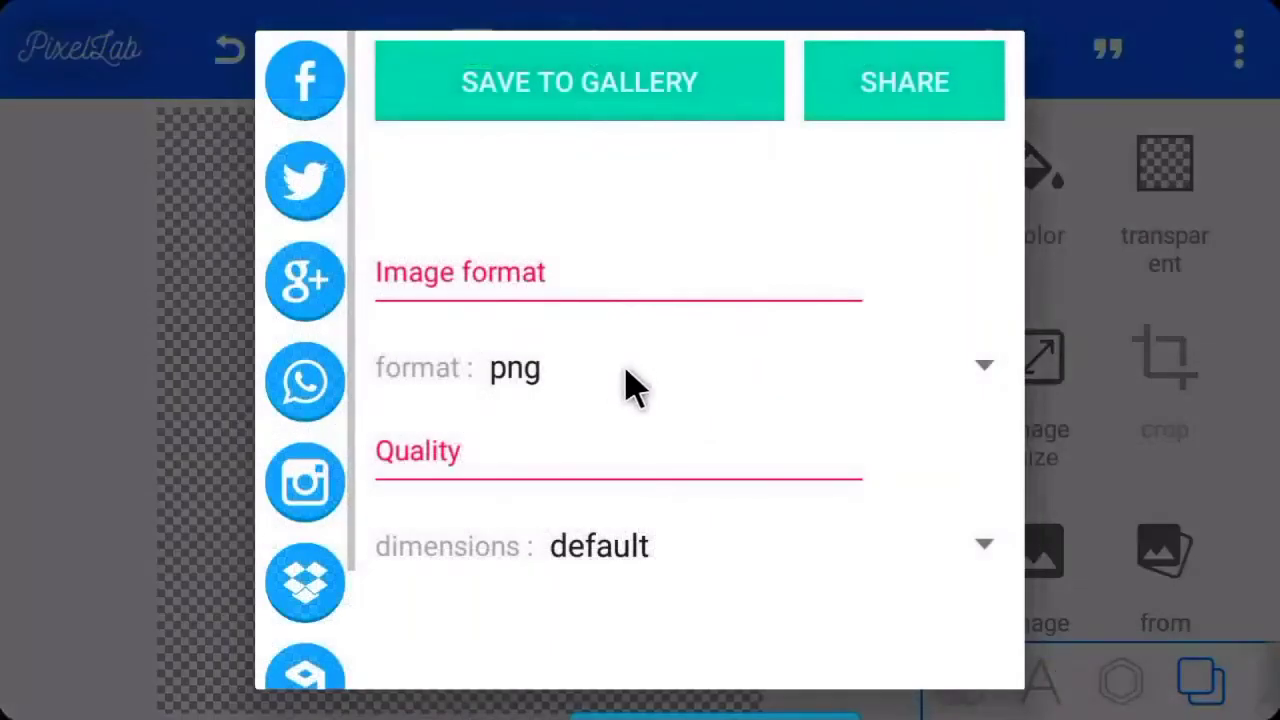
{"action": "left_click", "coordinate": [606, 115]}
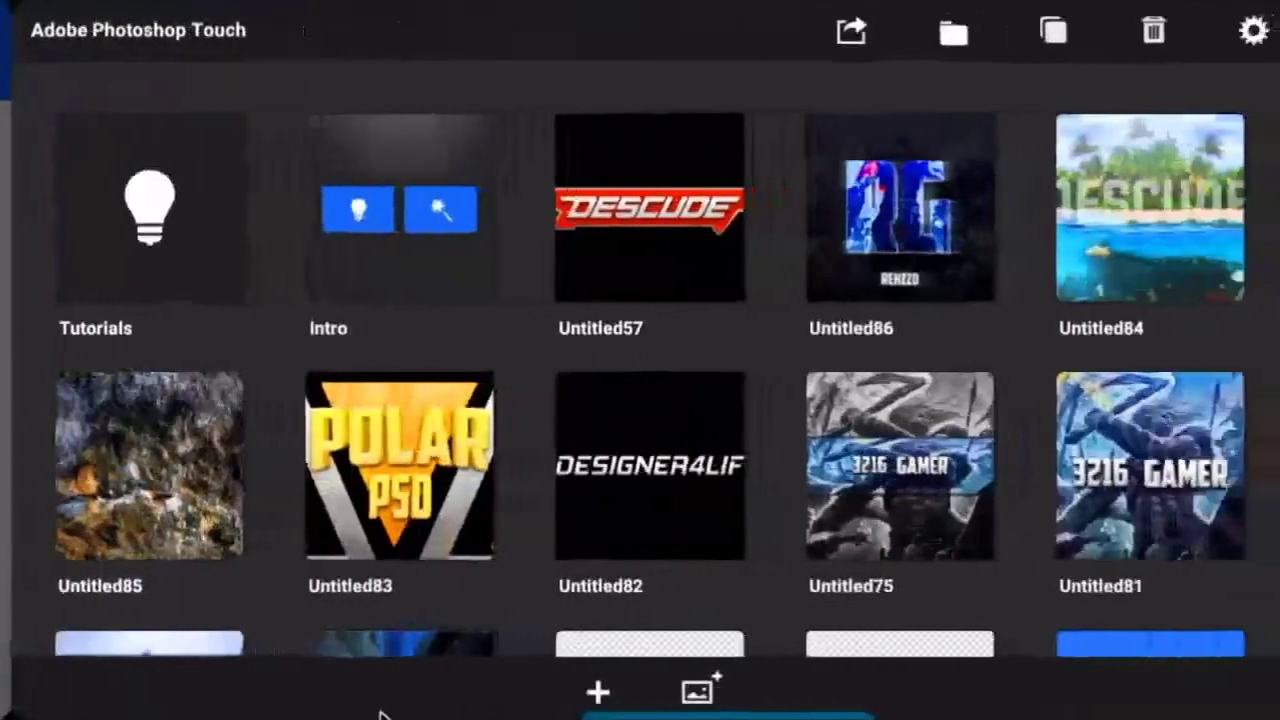
Create a blank 1280×720 project and import the red banner image as a layer.
{"action": "left_click", "coordinate": [600, 682]}
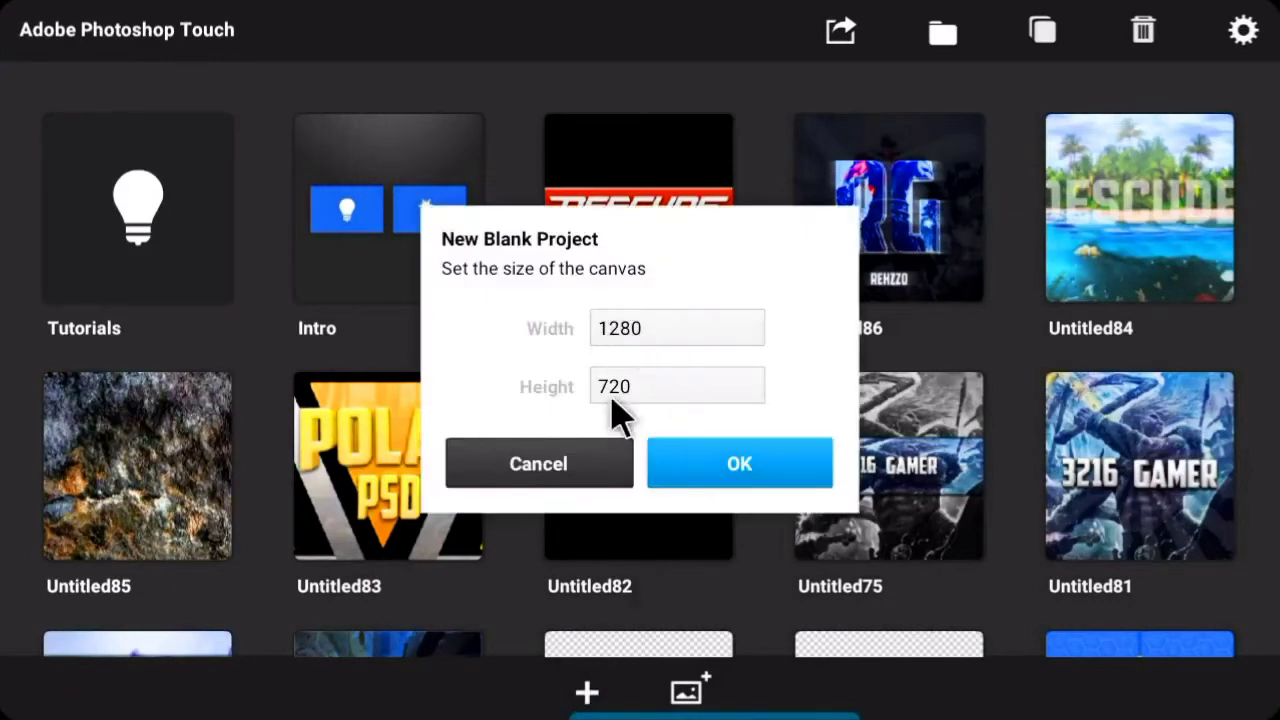
{"action": "left_click", "coordinate": [710, 456]}
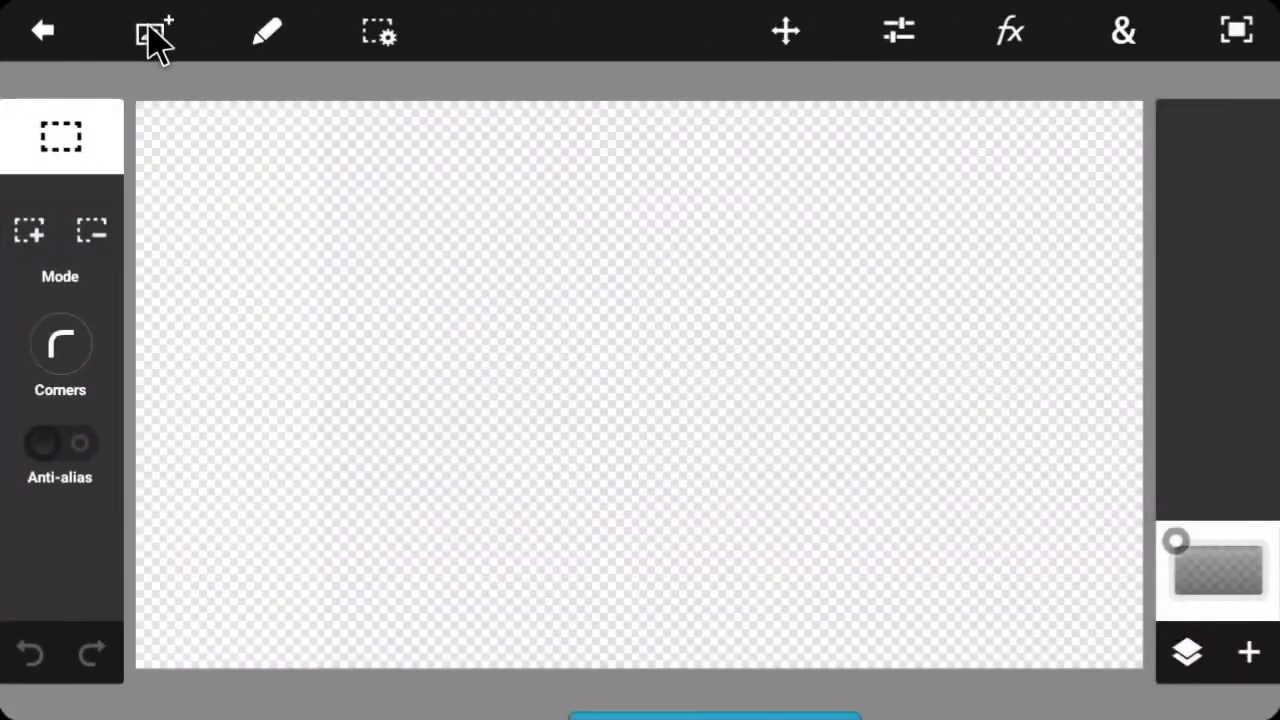
{"action": "left_click", "coordinate": [152, 40]}
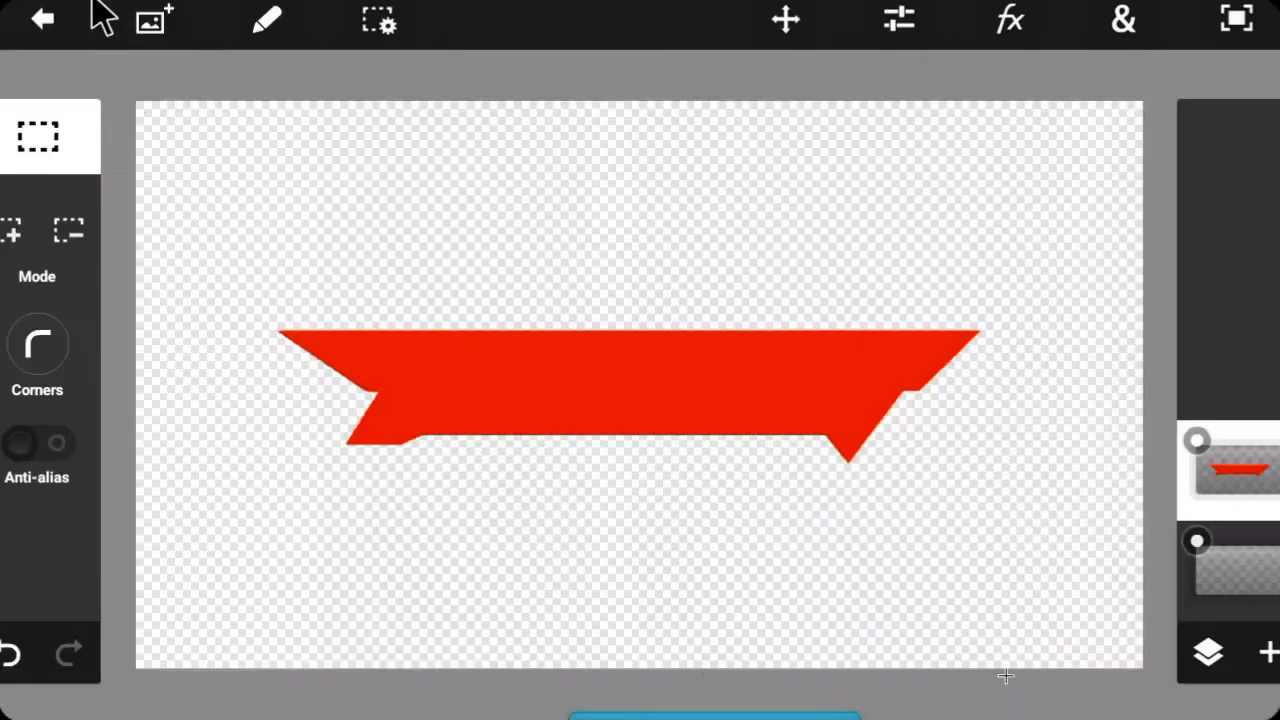
Import the white banner image and commit its placement.
{"action": "left_click", "coordinate": [155, 32]}
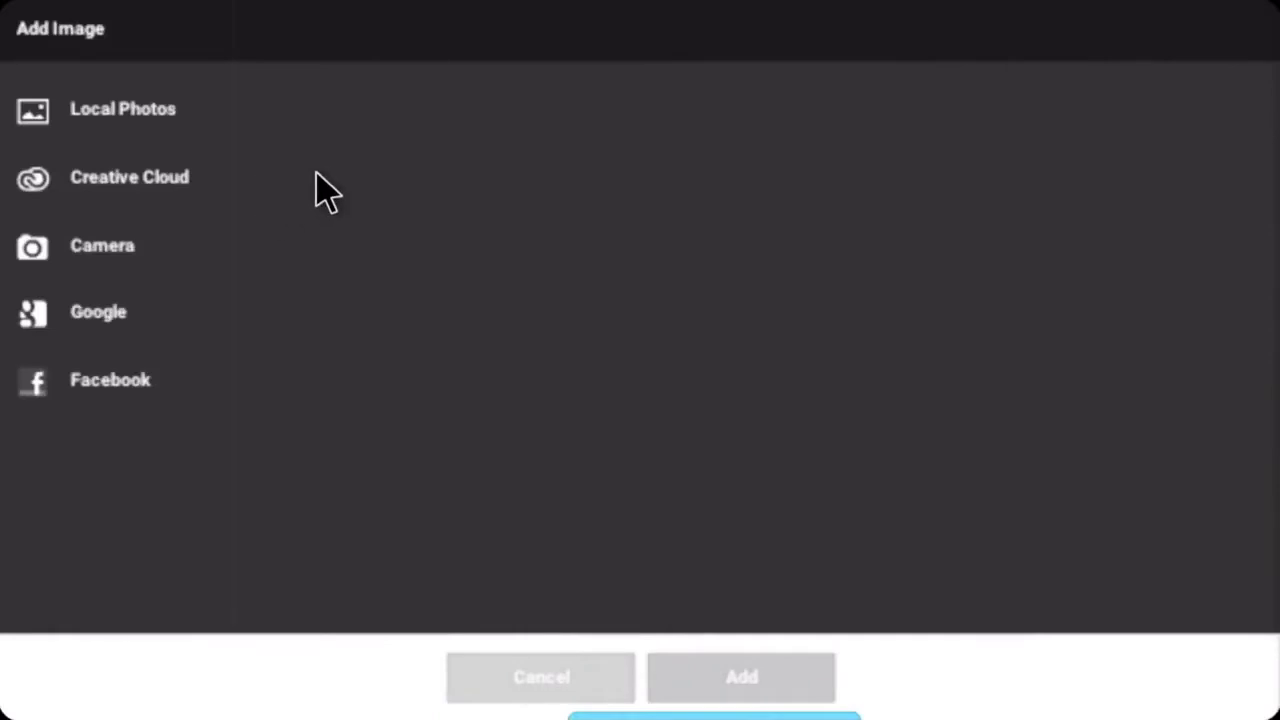
{"action": "left_click", "coordinate": [323, 200]}
{"action": "left_click", "coordinate": [748, 682]}
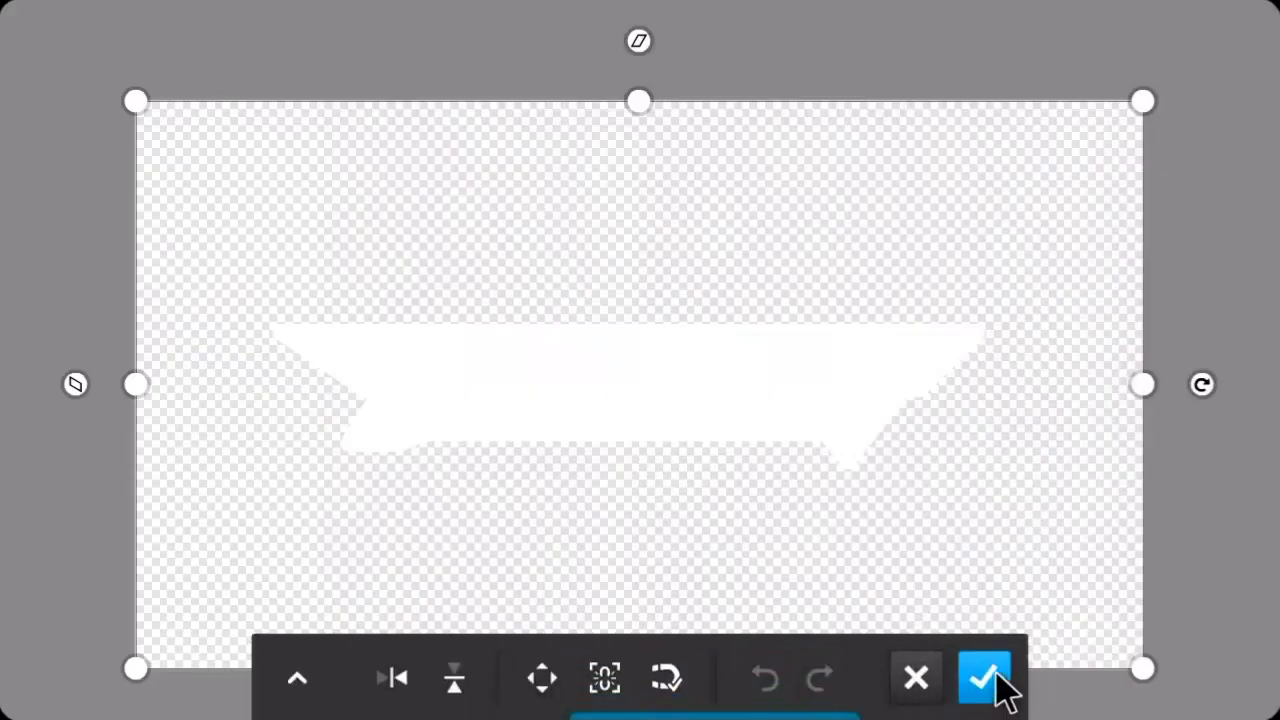
{"action": "left_click", "coordinate": [985, 678]}
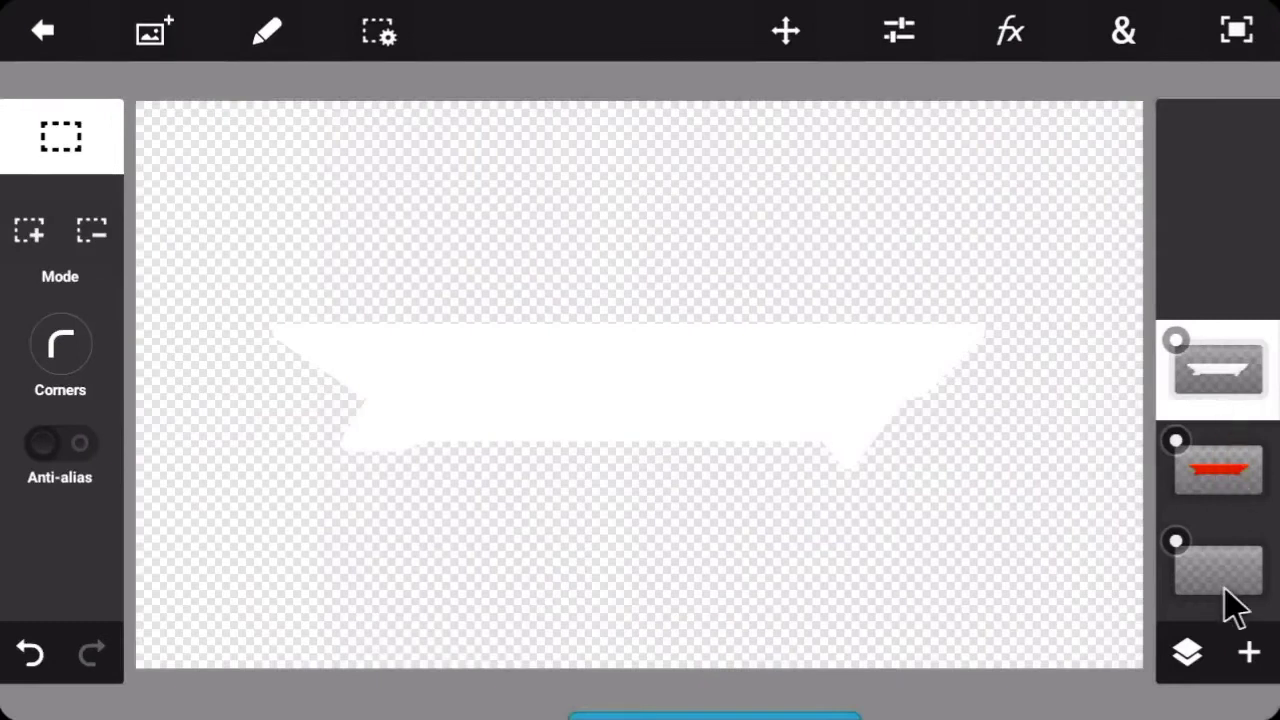
Fill the empty bottom layer with solid black using Fill & Stroke.
{"action": "left_click", "coordinate": [1226, 586]}
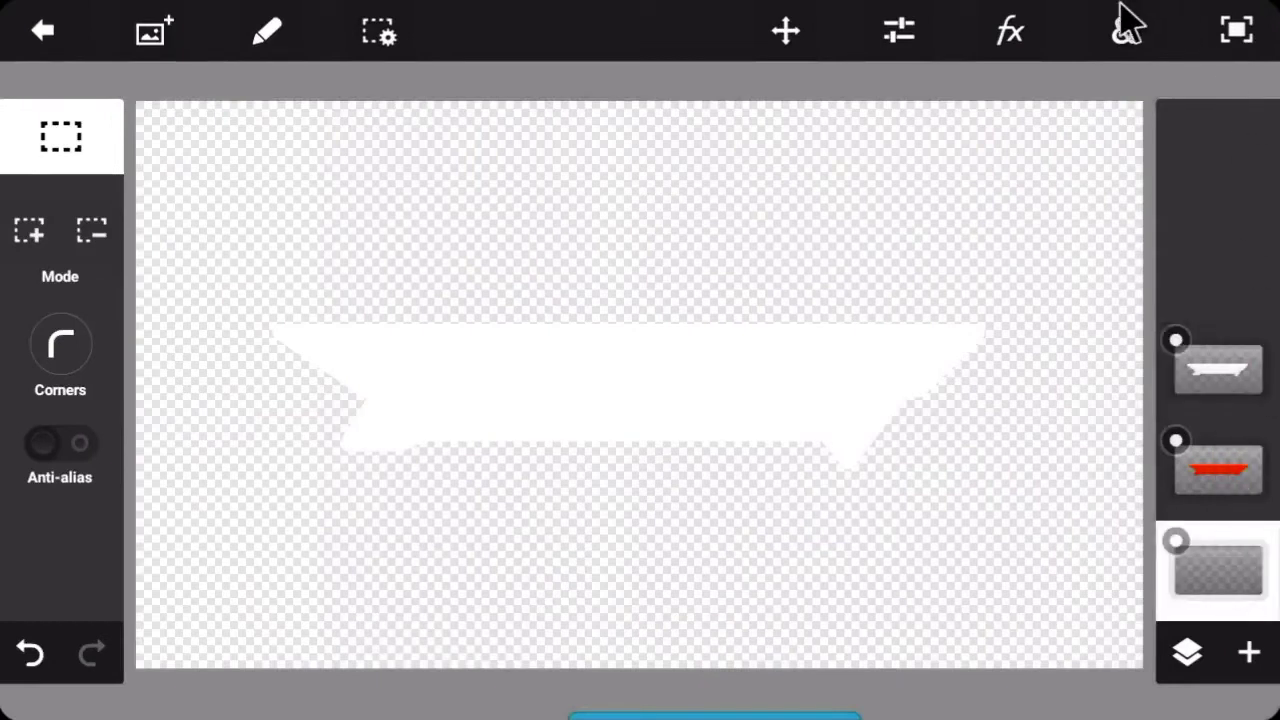
{"action": "left_click", "coordinate": [1125, 28]}
{"action": "left_click", "coordinate": [850, 285]}
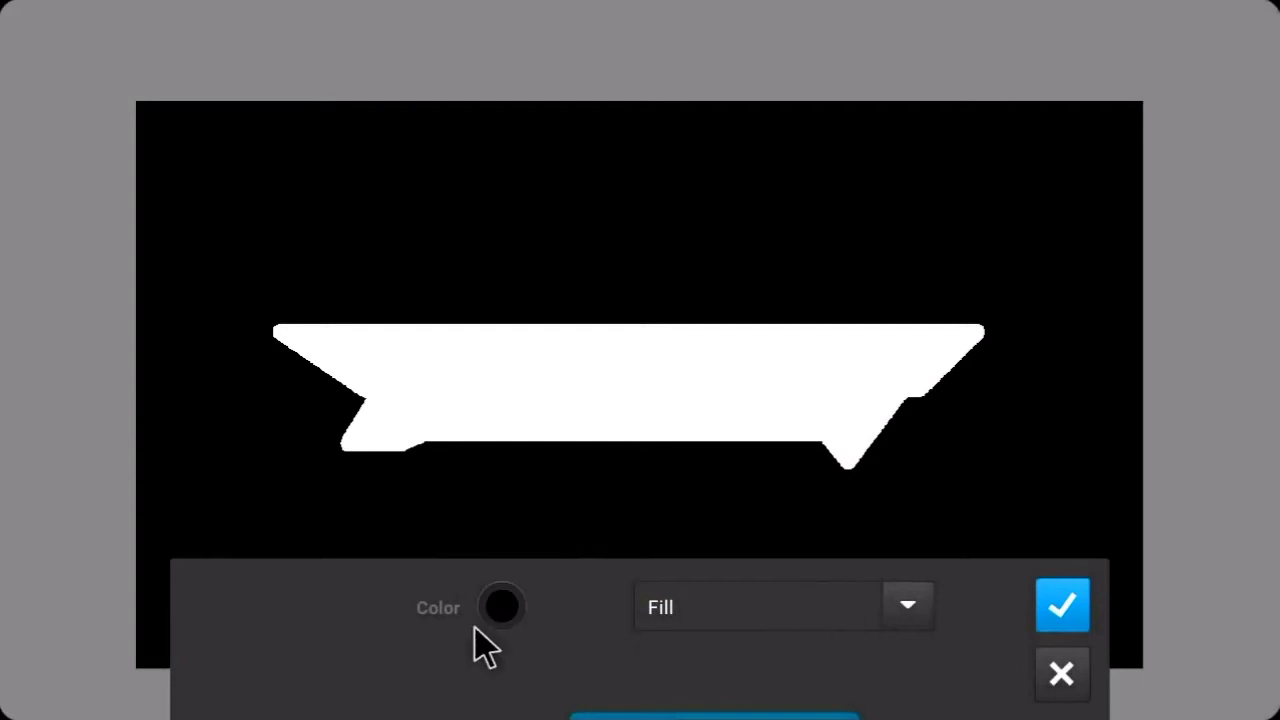
{"action": "left_click", "coordinate": [490, 610]}
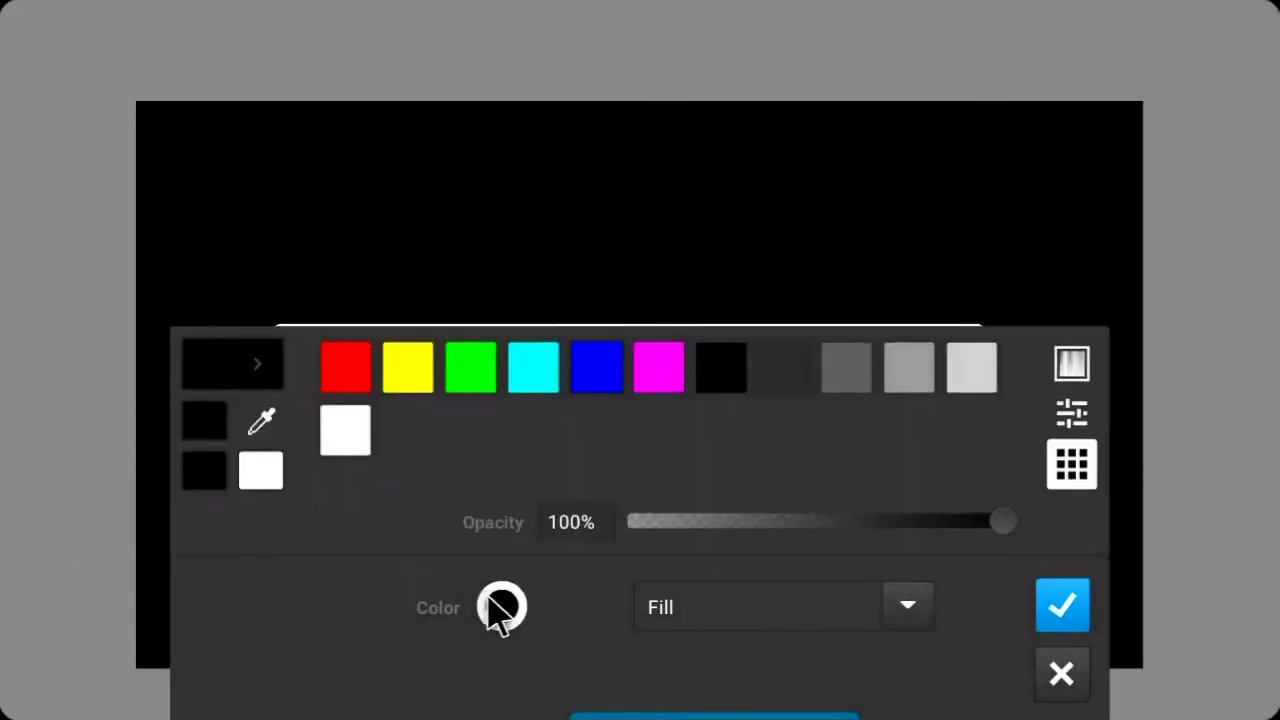
{"action": "left_click", "coordinate": [1050, 600]}
{"action": "left_click", "coordinate": [1055, 602]}
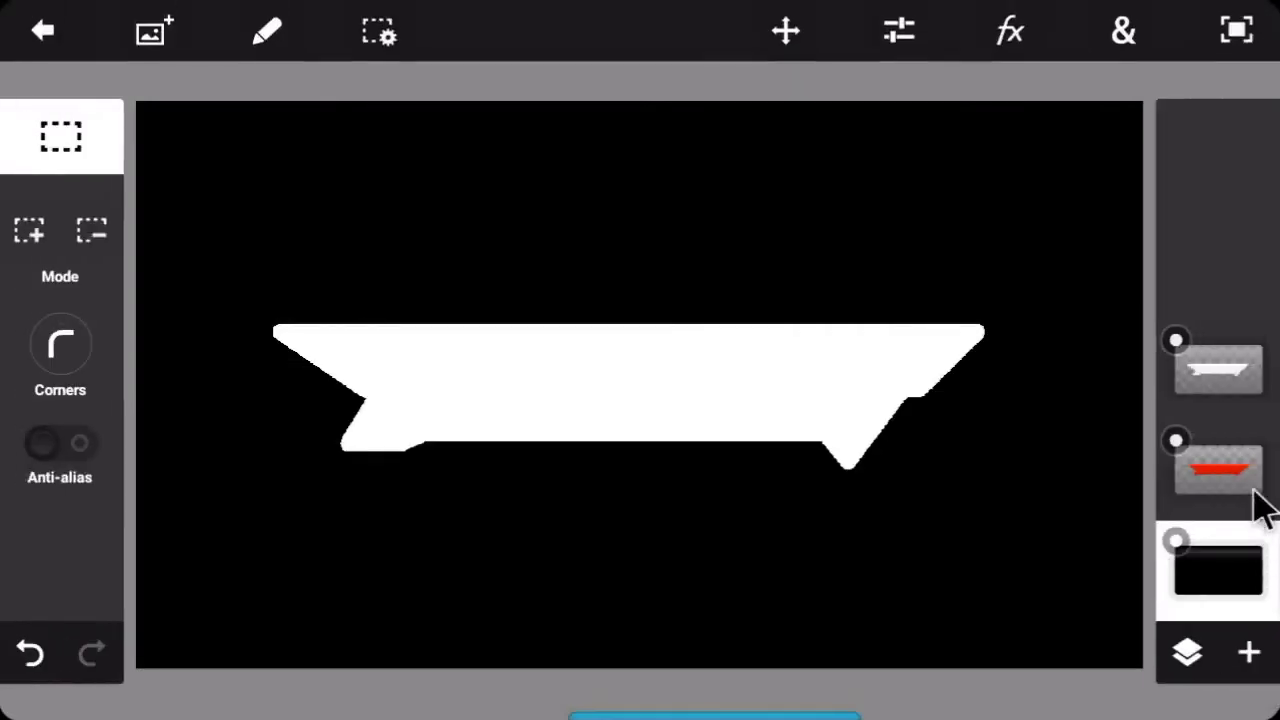
Move the white banner layer below the red one and select the red banner's pixels.
{"action": "left_click", "coordinate": [1255, 392]}
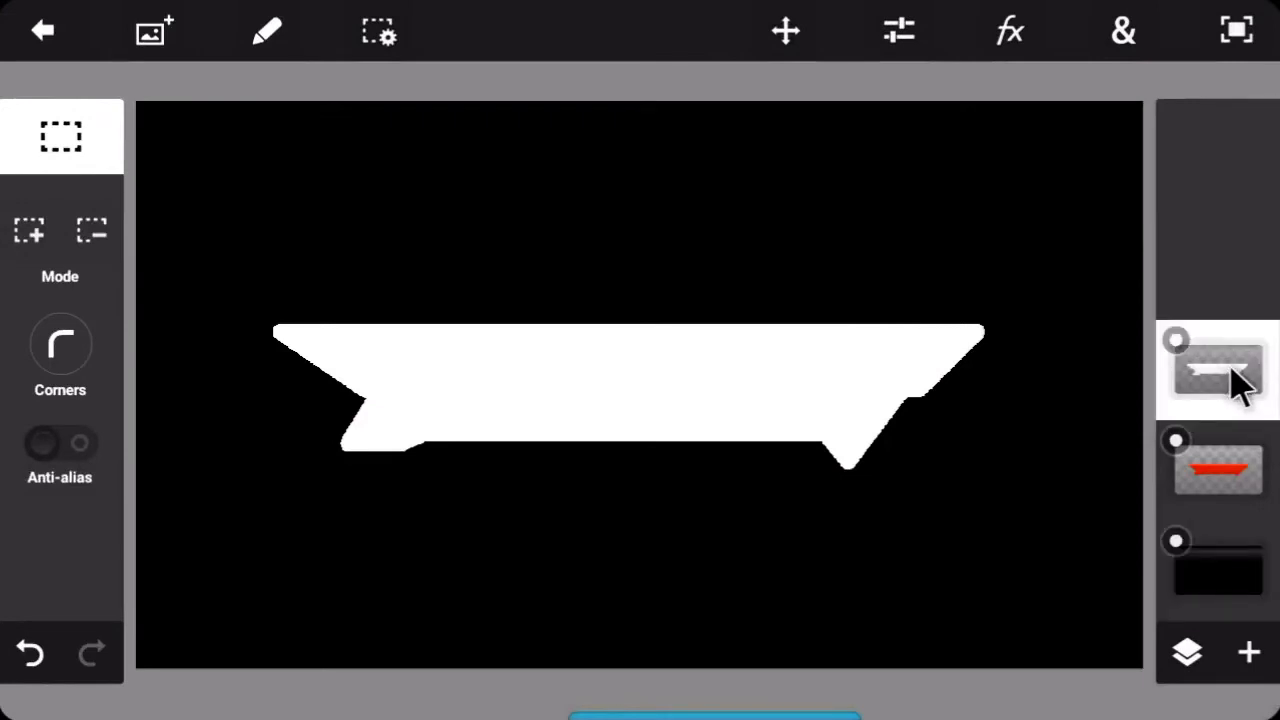
{"action": "left_click_drag", "start_coordinate": [1232, 368], "coordinate": [1237, 460]}
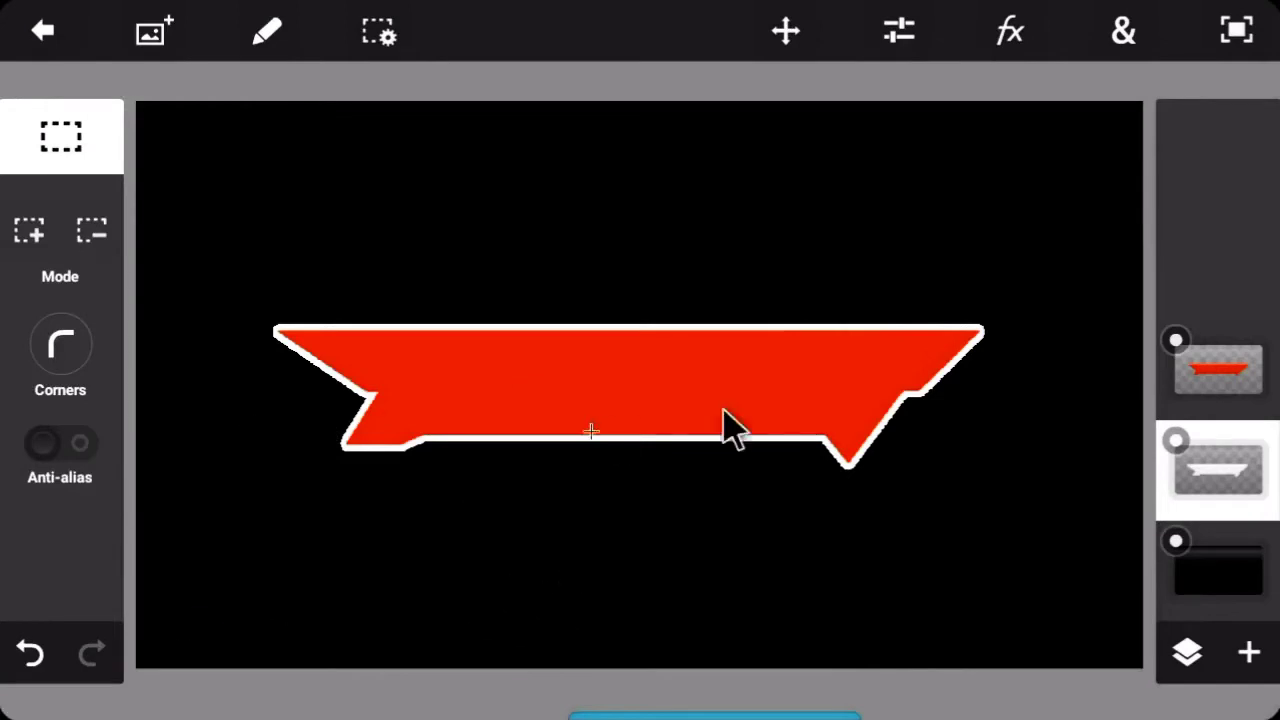
{"action": "left_click", "coordinate": [1232, 396]}
{"action": "left_click", "coordinate": [379, 32]}
{"action": "left_click", "coordinate": [457, 234]}
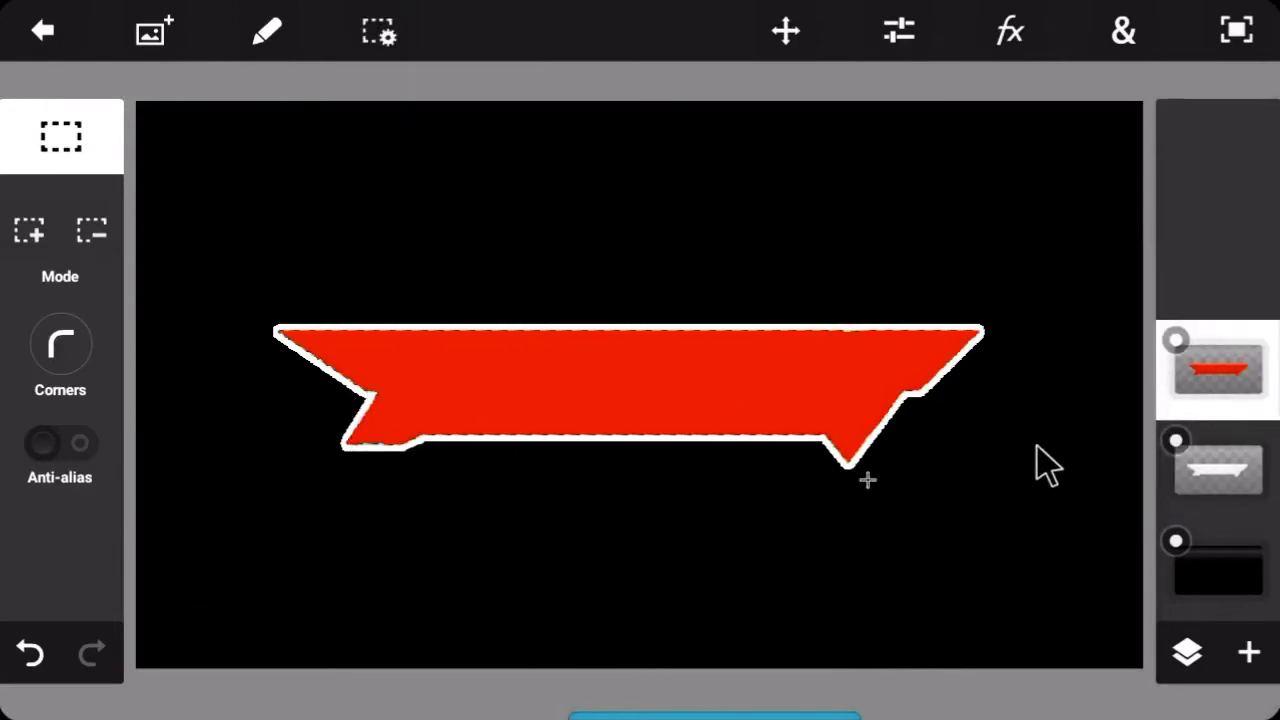
Clear the banner shape from the white layer and select the remaining outline pixels.
{"action": "left_click", "coordinate": [1249, 484]}
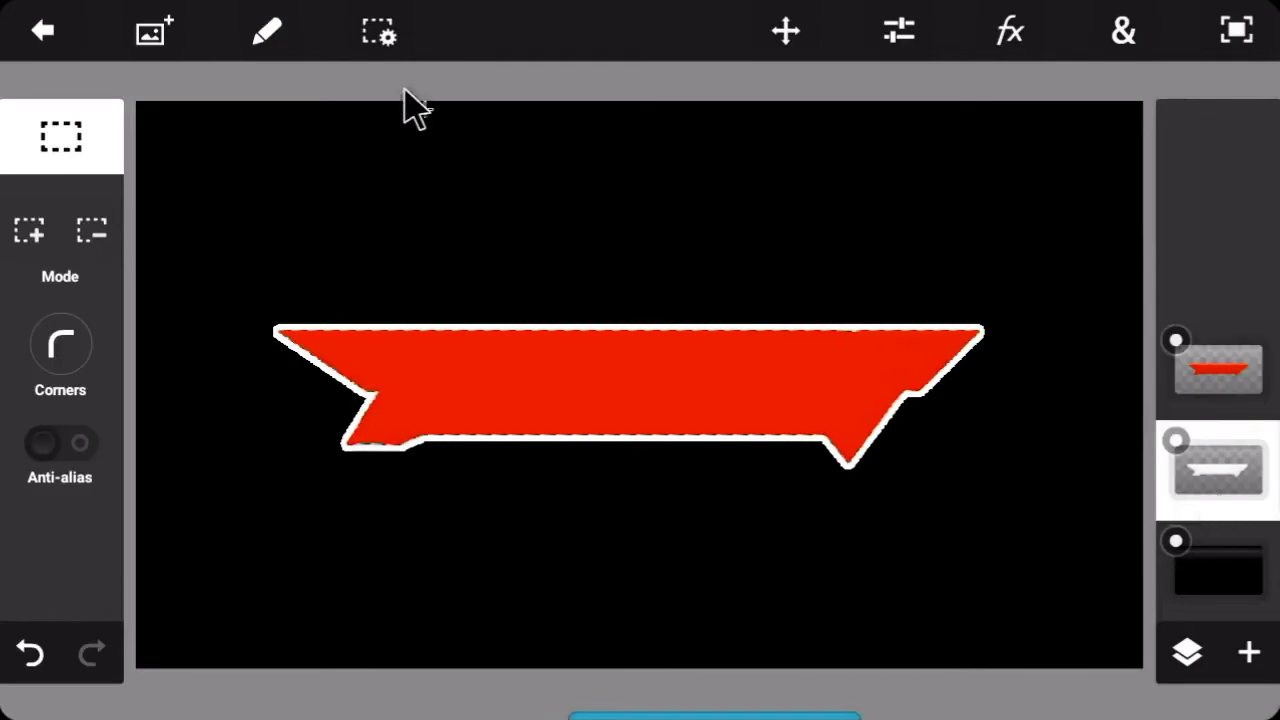
{"action": "left_click", "coordinate": [274, 33]}
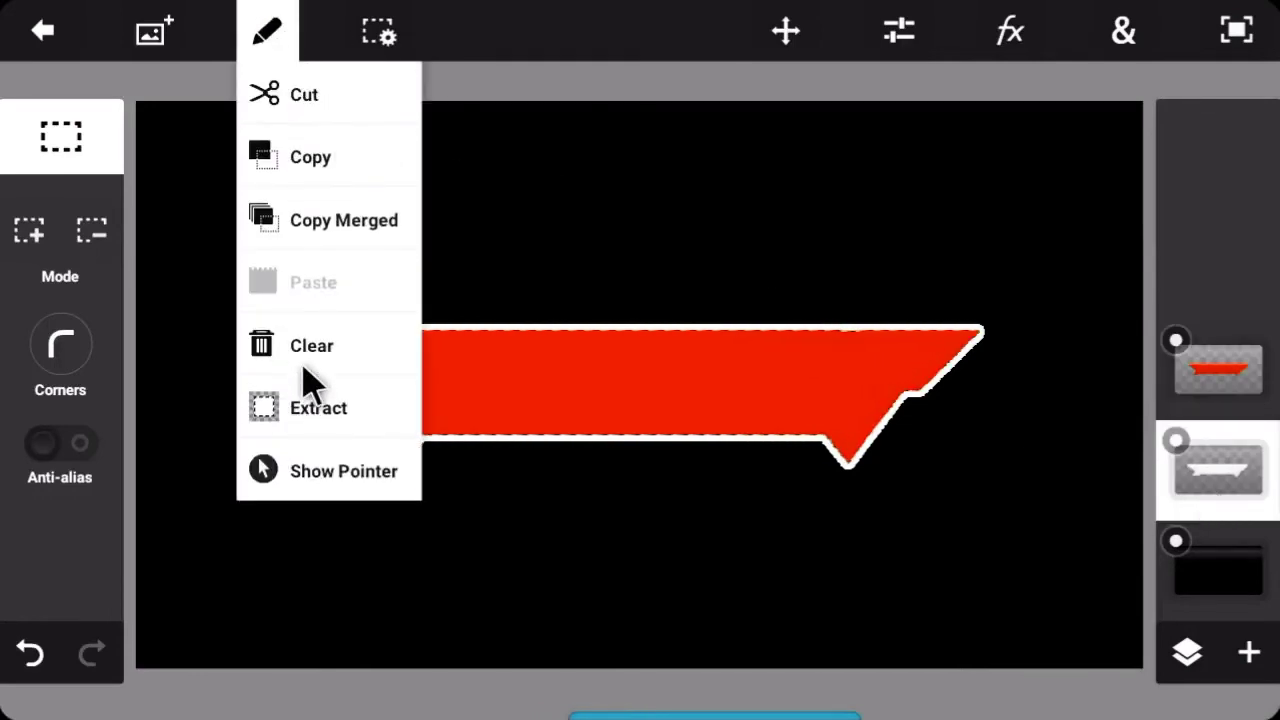
{"action": "left_click", "coordinate": [303, 350]}
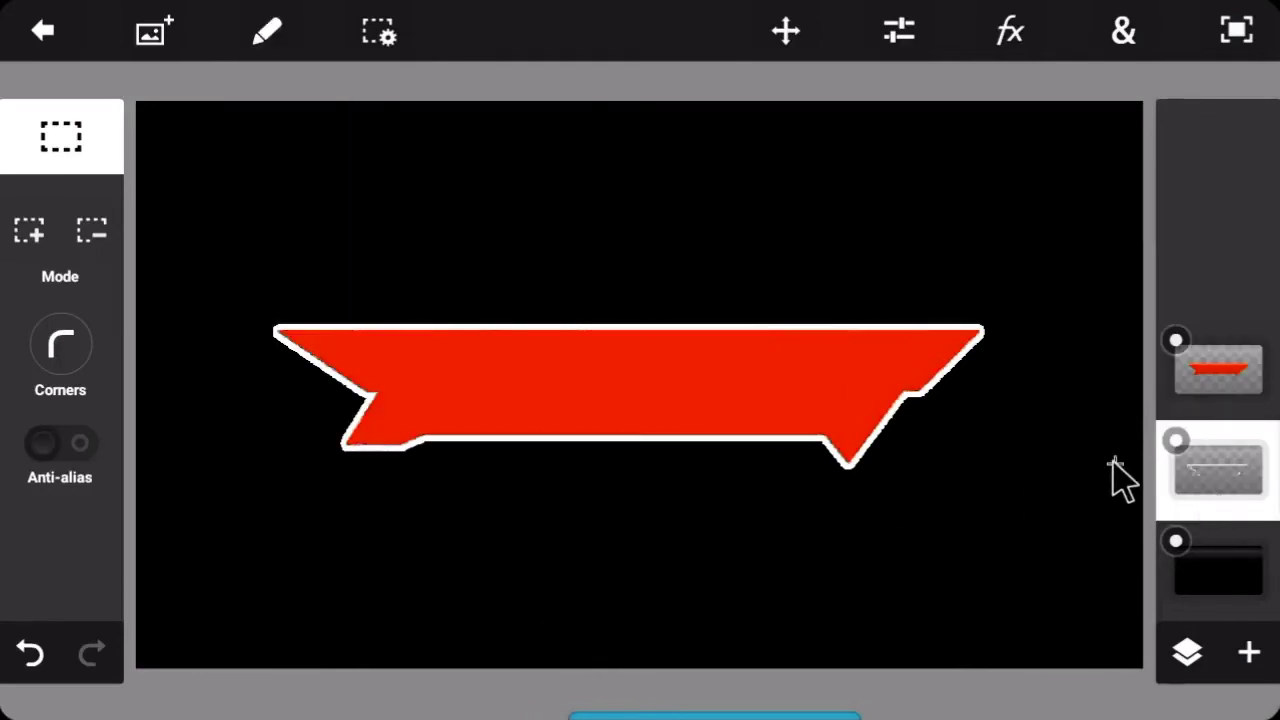
{"action": "left_click", "coordinate": [380, 33]}
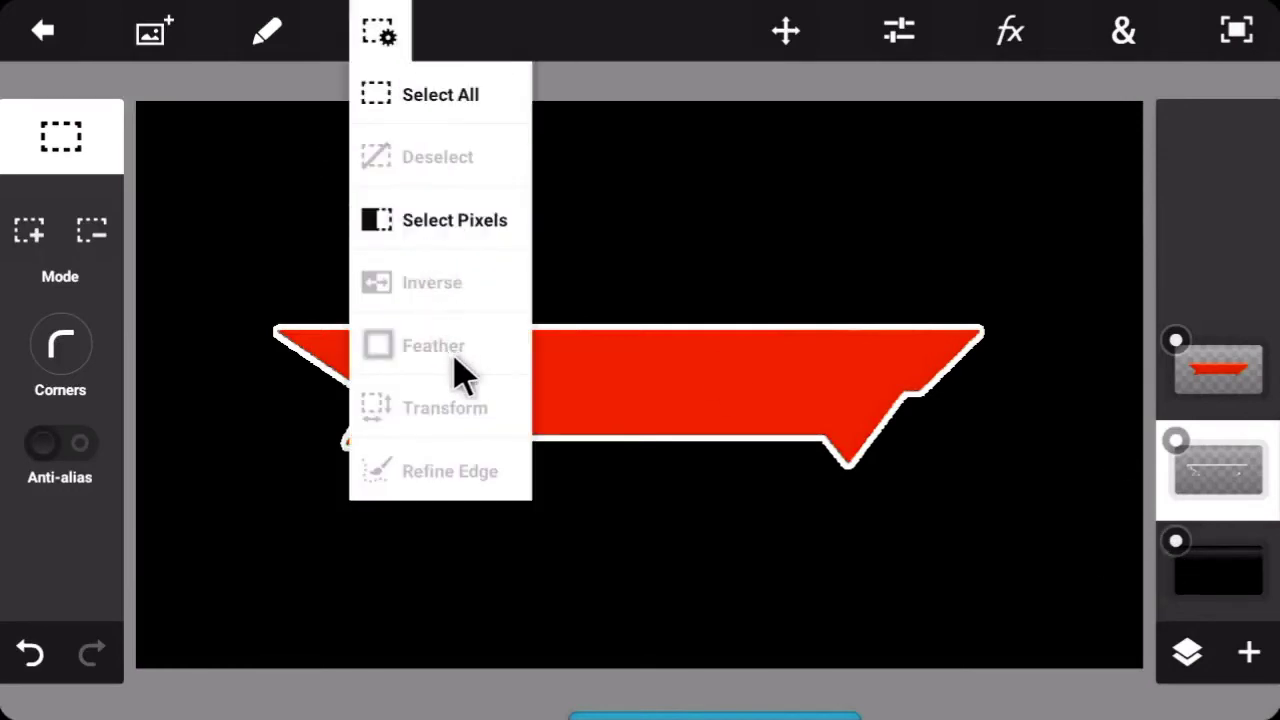
{"action": "left_click", "coordinate": [468, 232]}
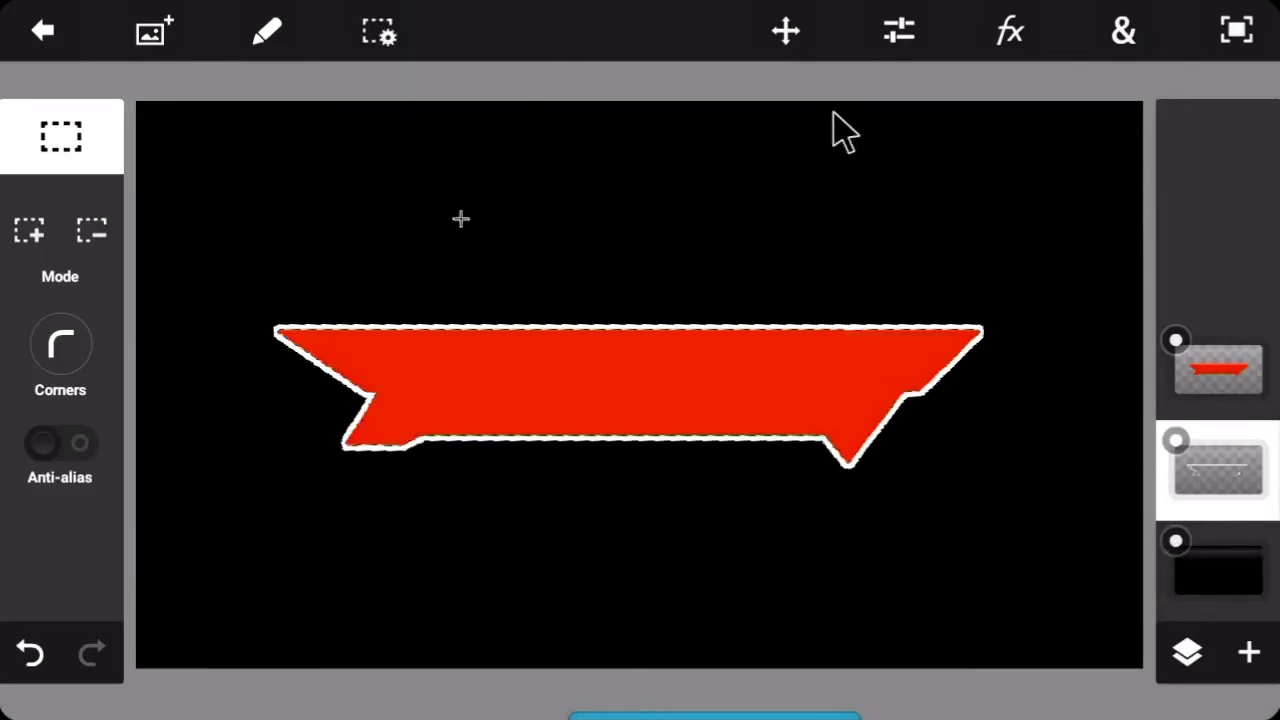
Fill the outline with a silver gradient preset and deselect.
{"action": "left_click", "coordinate": [1118, 40]}
{"action": "left_click", "coordinate": [866, 370]}
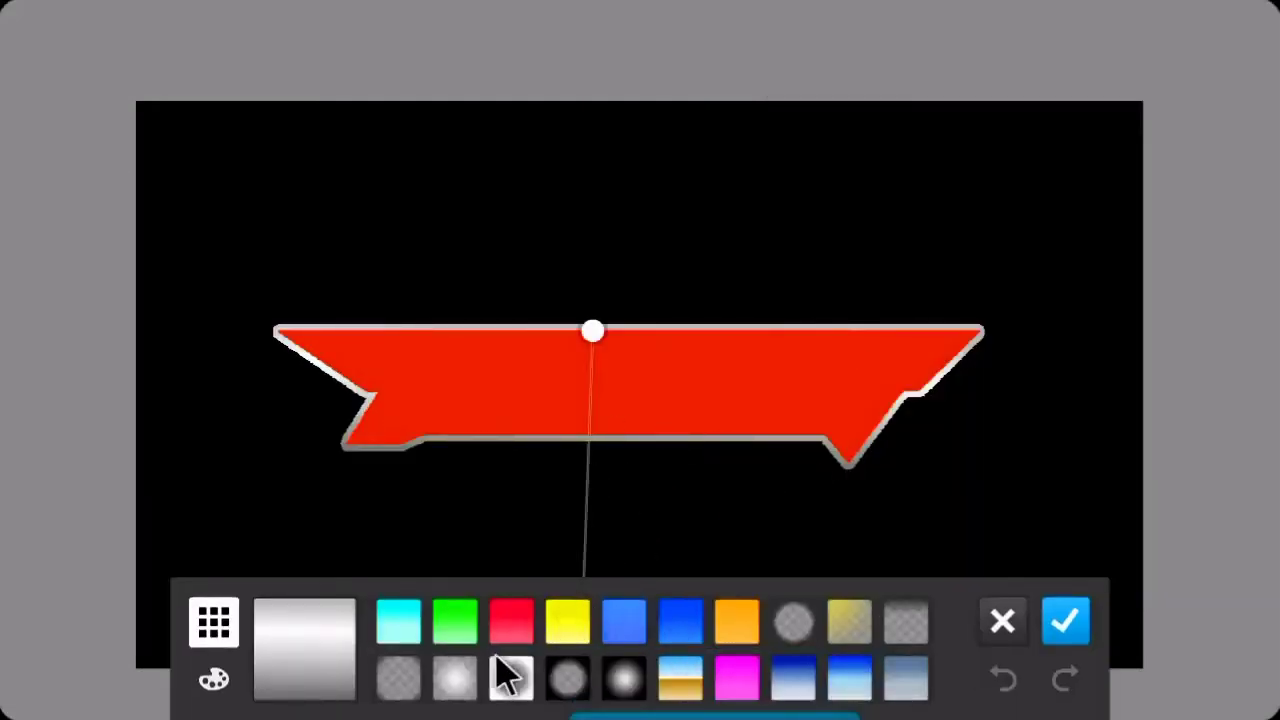
{"action": "scroll", "coordinate": [949, 681], "scroll_direction": "down", "scroll_amount": 1}
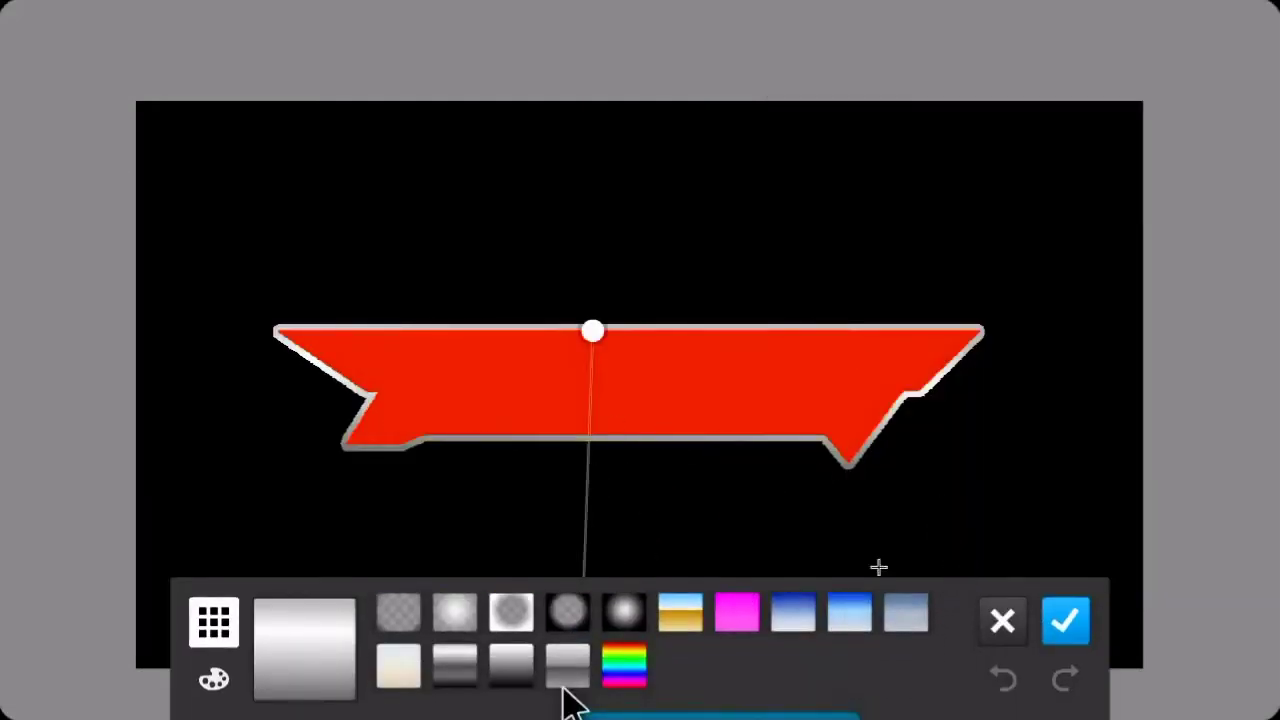
{"action": "left_click", "coordinate": [1063, 625]}
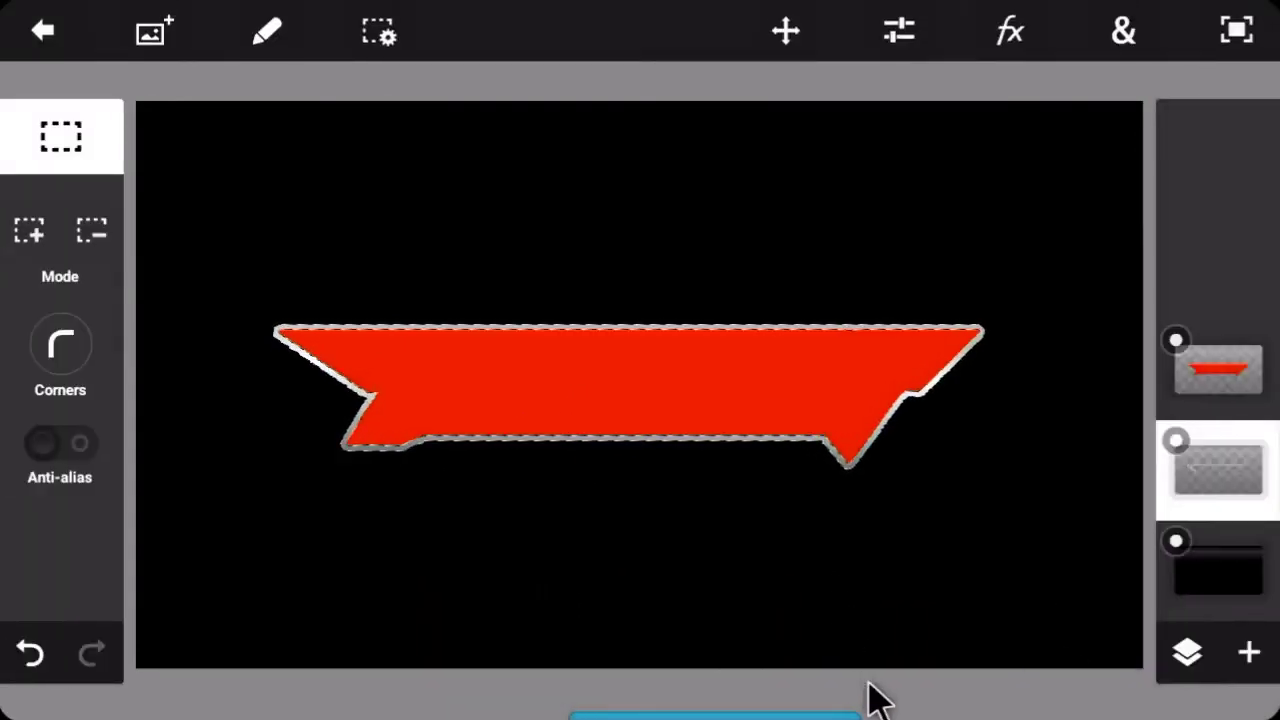
{"action": "left_click", "coordinate": [871, 336]}
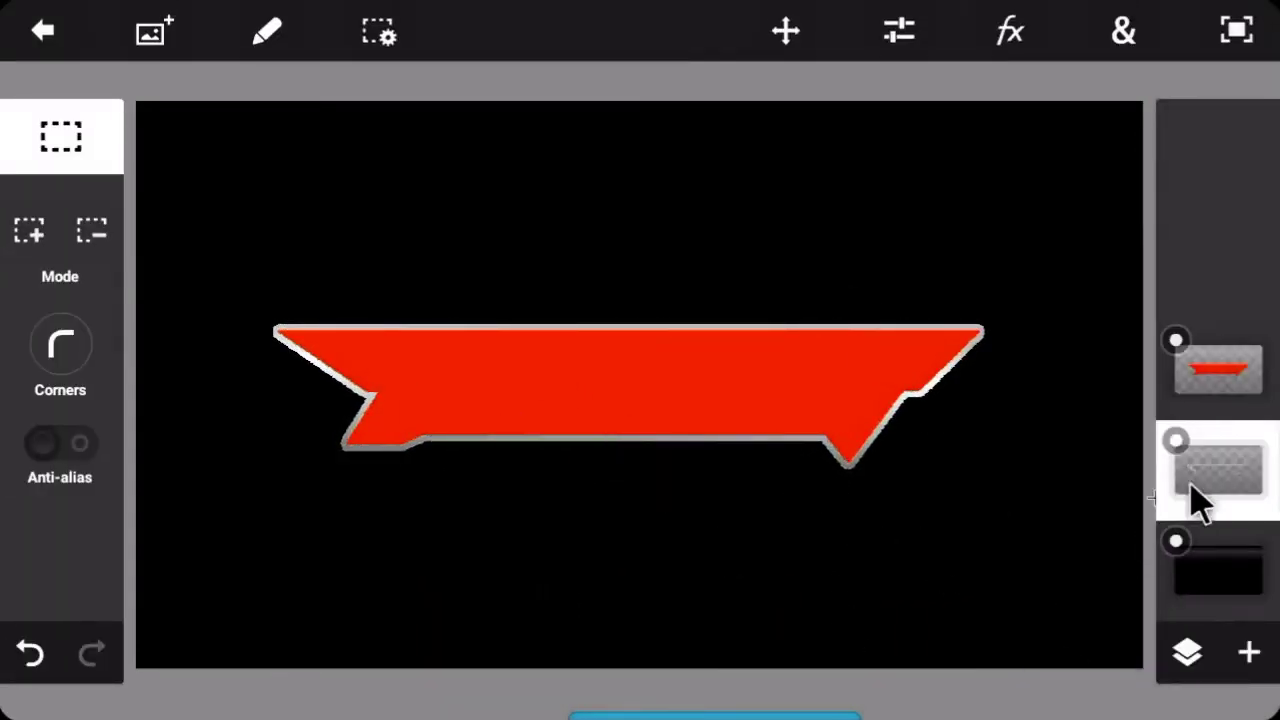
Move the outline layer above the red banner and add a Drop Shadow with blur 27.
{"action": "left_click_drag", "start_coordinate": [1231, 508], "coordinate": [1237, 410]}
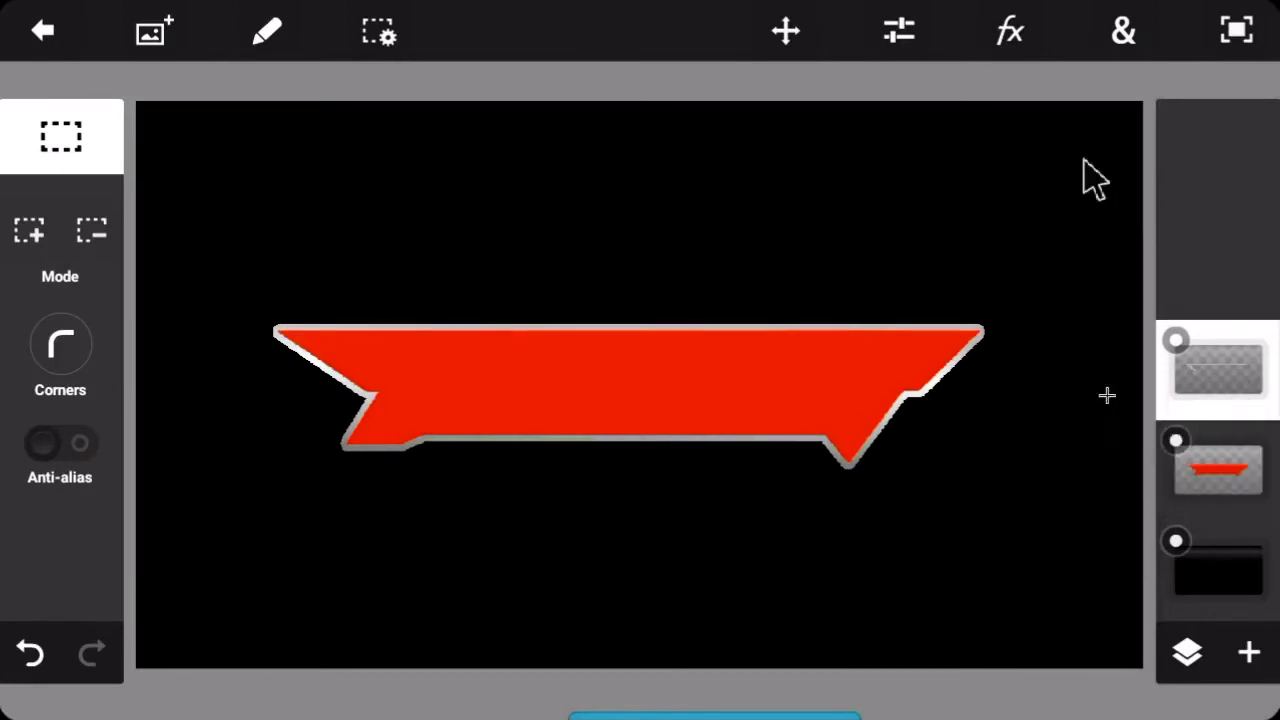
{"action": "left_click", "coordinate": [1006, 32]}
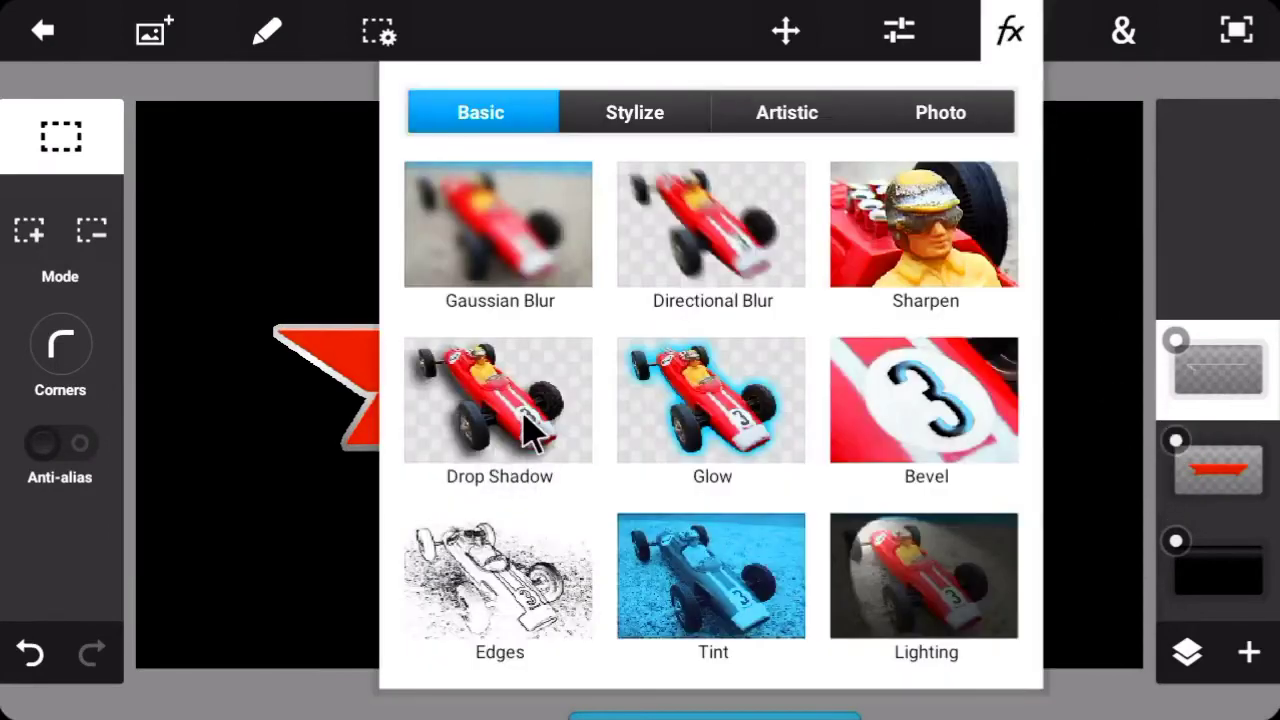
{"action": "left_click", "coordinate": [528, 430]}
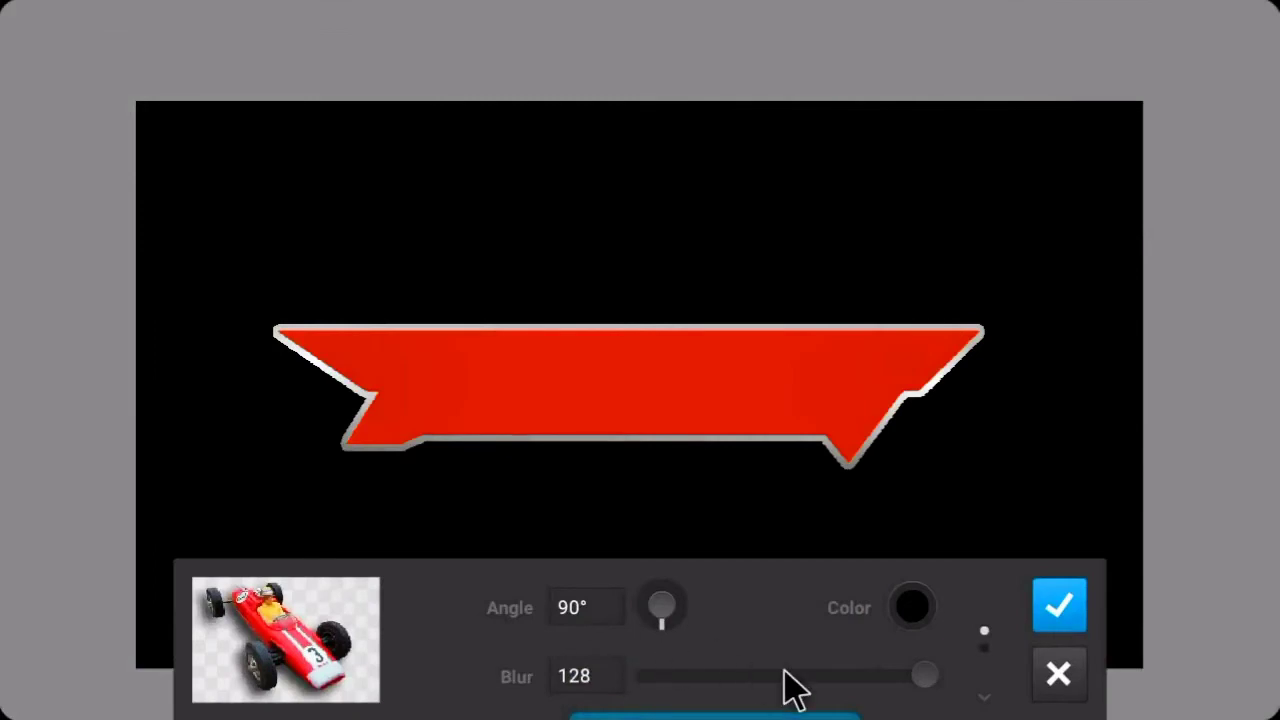
{"action": "left_click", "coordinate": [786, 675]}
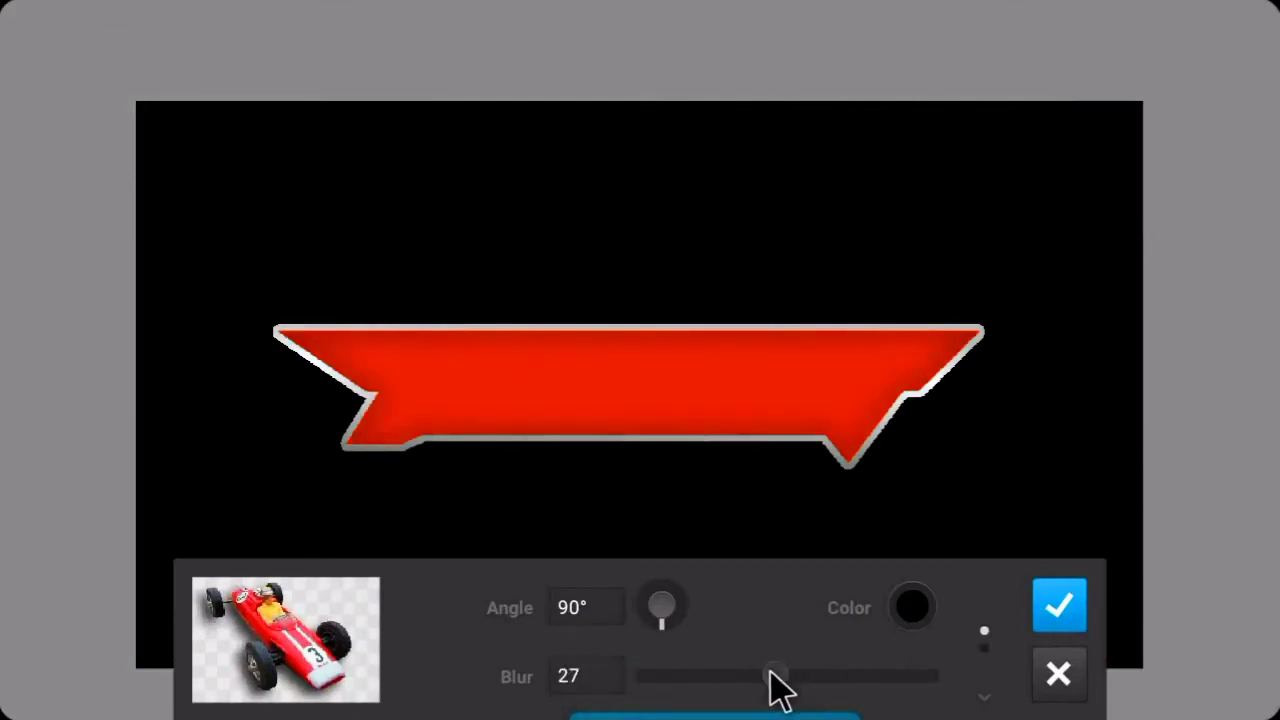
Confirm the shadow, then import the DESCUDE image, enlarge it and centre it on the banner.
{"action": "left_click", "coordinate": [1062, 600]}
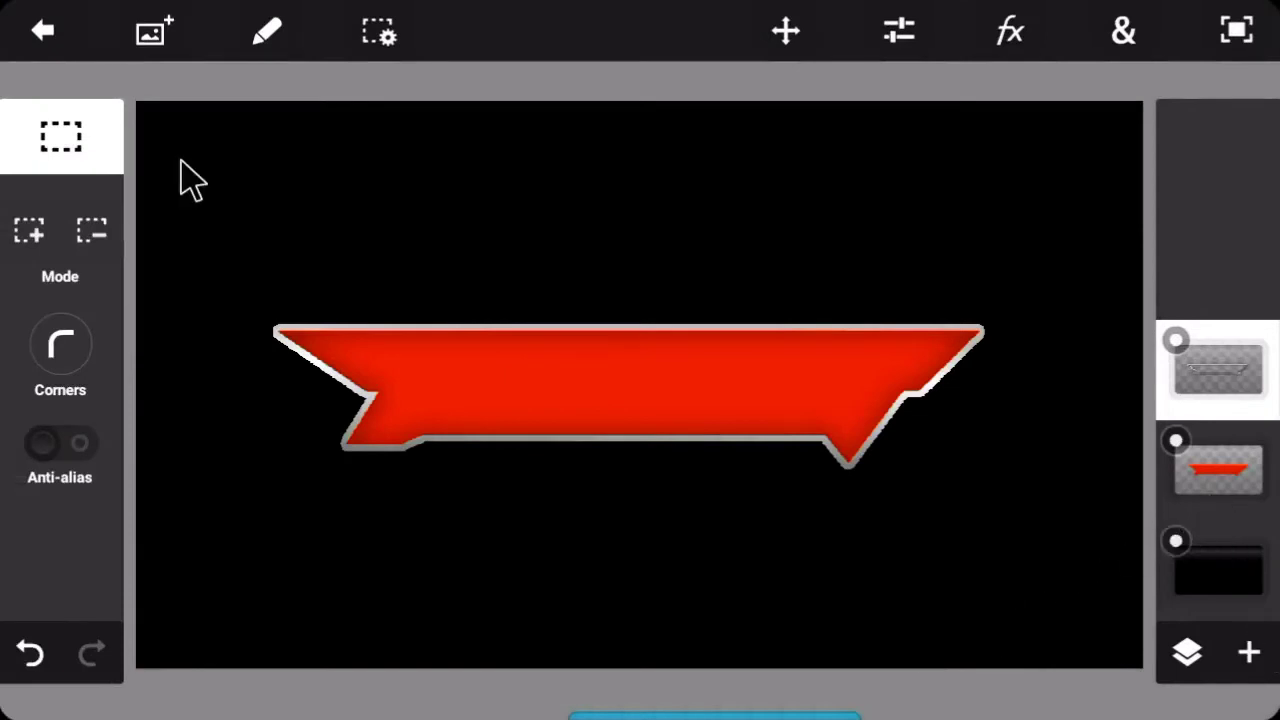
{"action": "left_click", "coordinate": [153, 33]}
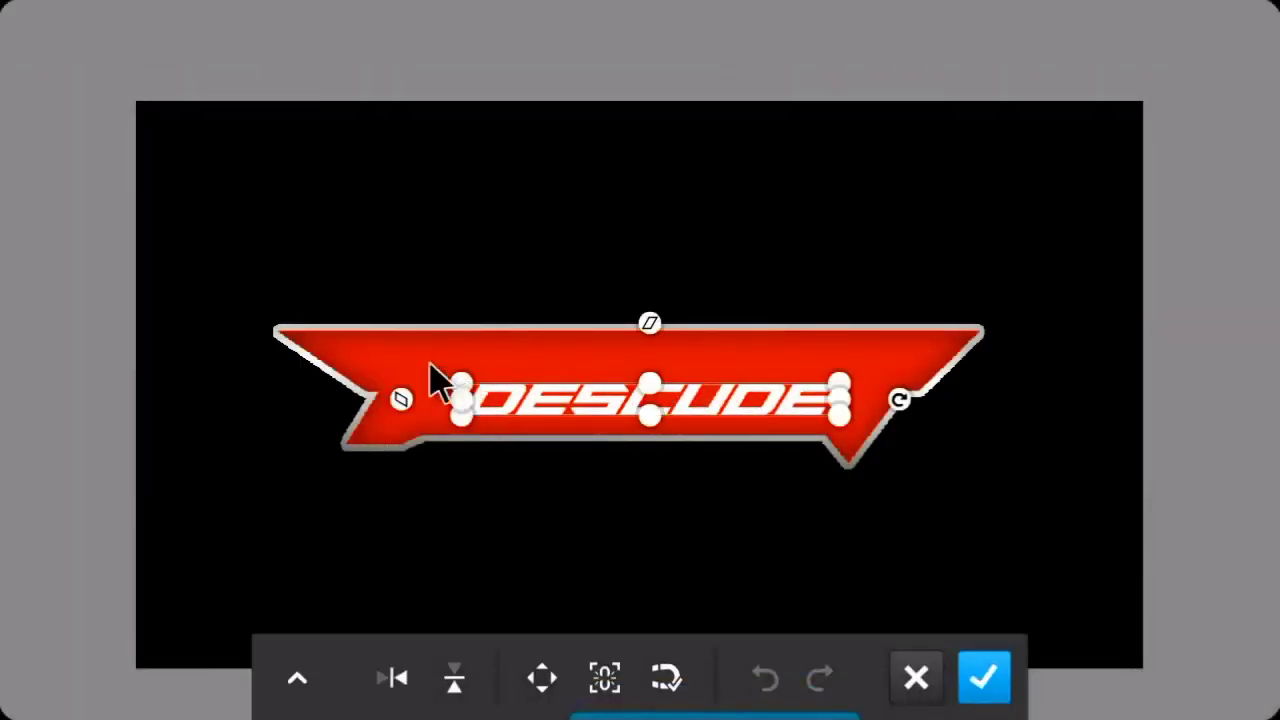
{"action": "left_click_drag", "start_coordinate": [431, 365], "coordinate": [404, 350]}
{"action": "mouse_move", "coordinate": [590, 420]}
{"action": "left_mouse_down"}
{"action": "mouse_move", "coordinate": [569, 426]}
{"action": "mouse_move", "coordinate": [596, 429]}
{"action": "left_mouse_up"}
{"action": "left_click_drag", "start_coordinate": [406, 380], "coordinate": [383, 380]}
{"action": "left_click_drag", "start_coordinate": [655, 400], "coordinate": [623, 400]}
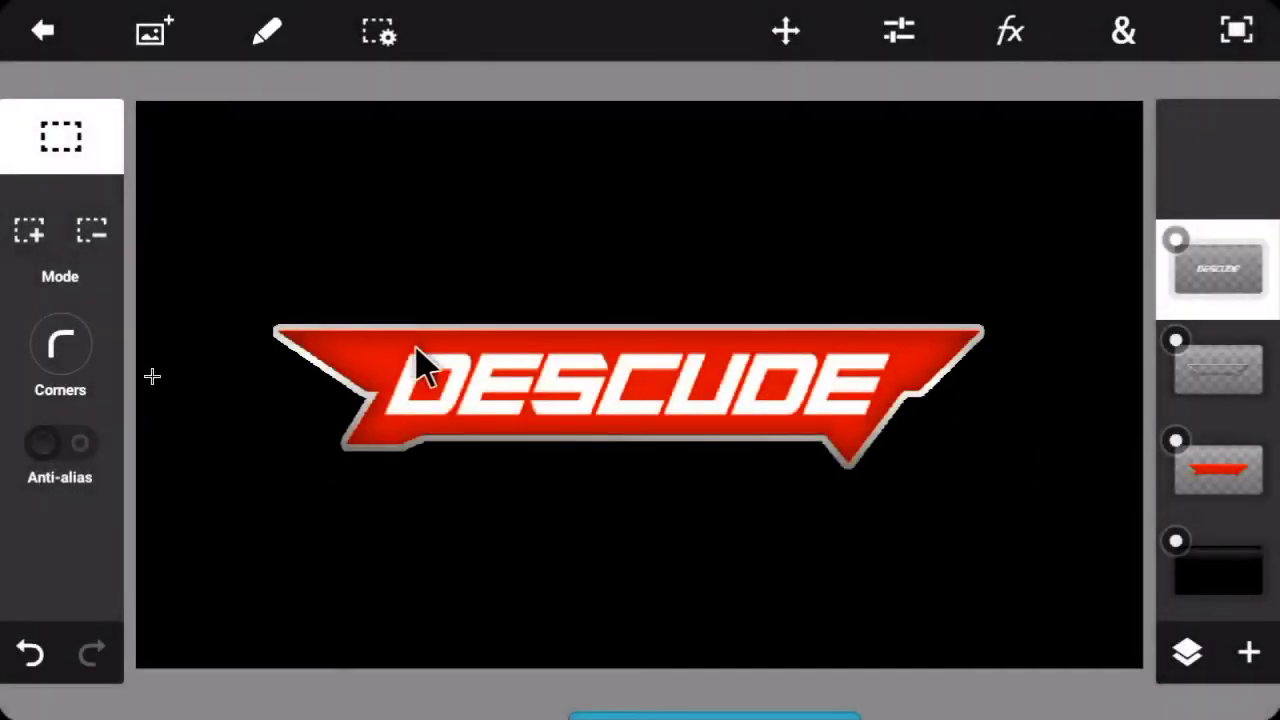
Add a new empty layer at the top of the stack.
{"action": "left_click", "coordinate": [1250, 655]}
{"action": "left_click", "coordinate": [677, 321]}
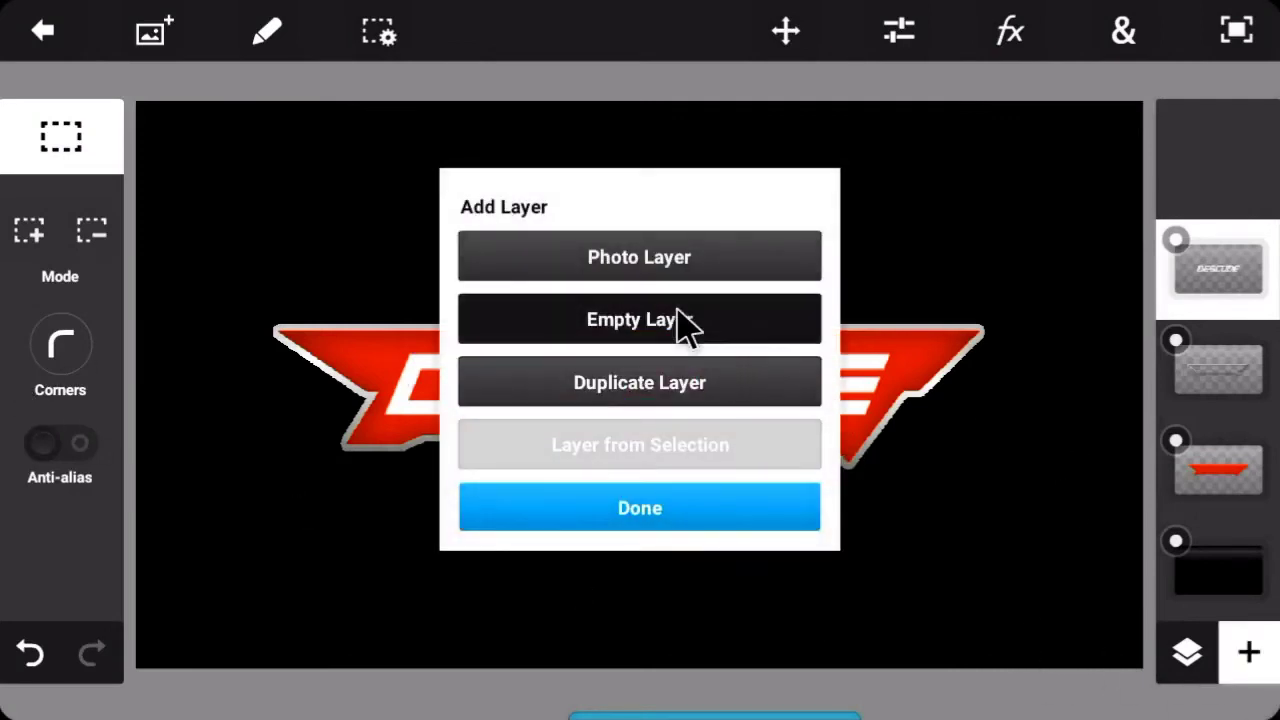
{"action": "left_click", "coordinate": [723, 512]}
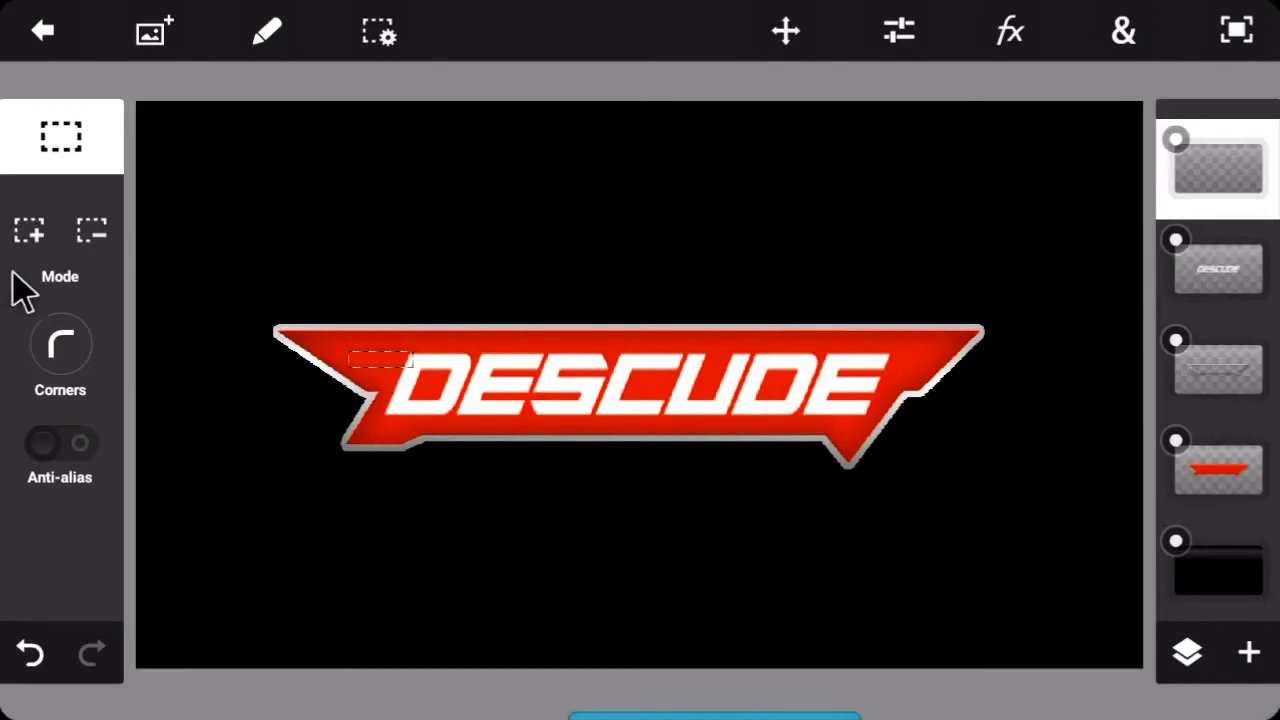
Draw rectangular marquee selections in Subtract mode at the banner's left end.
{"action": "left_click", "coordinate": [92, 231]}
{"action": "left_click_drag", "start_coordinate": [193, 245], "coordinate": [545, 412]}
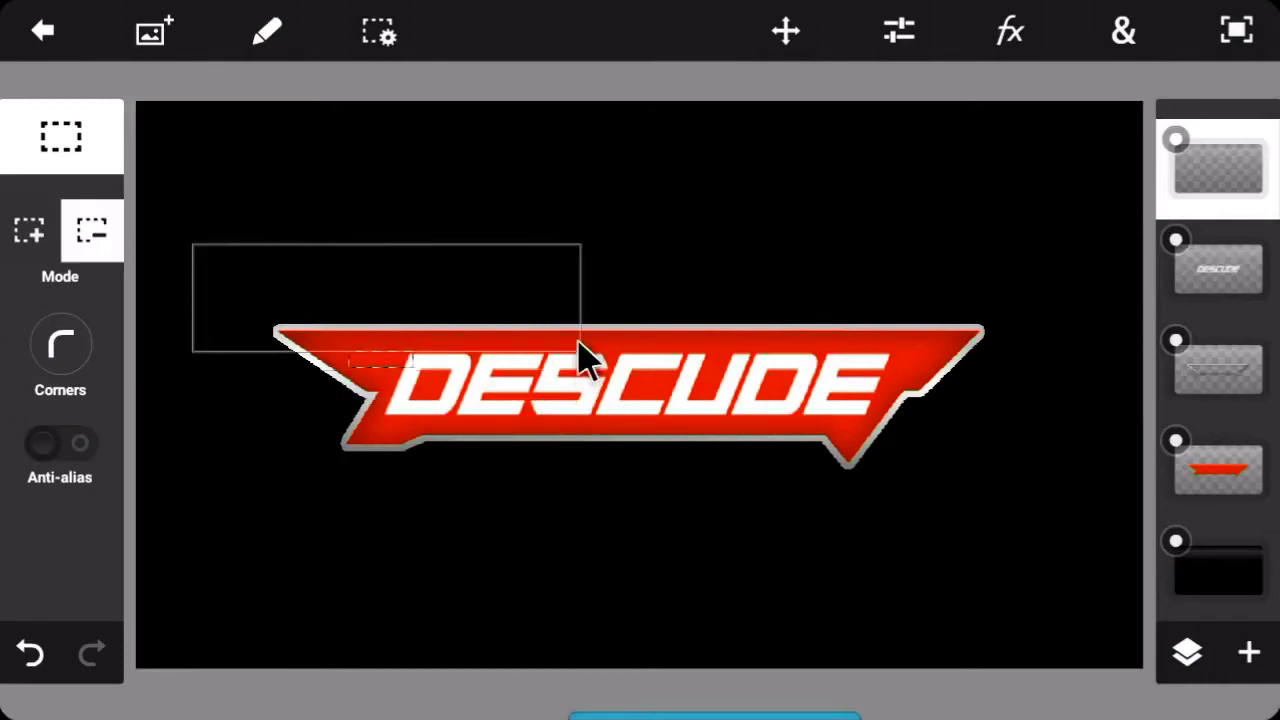
{"action": "left_click_drag", "start_coordinate": [580, 345], "coordinate": [584, 352]}
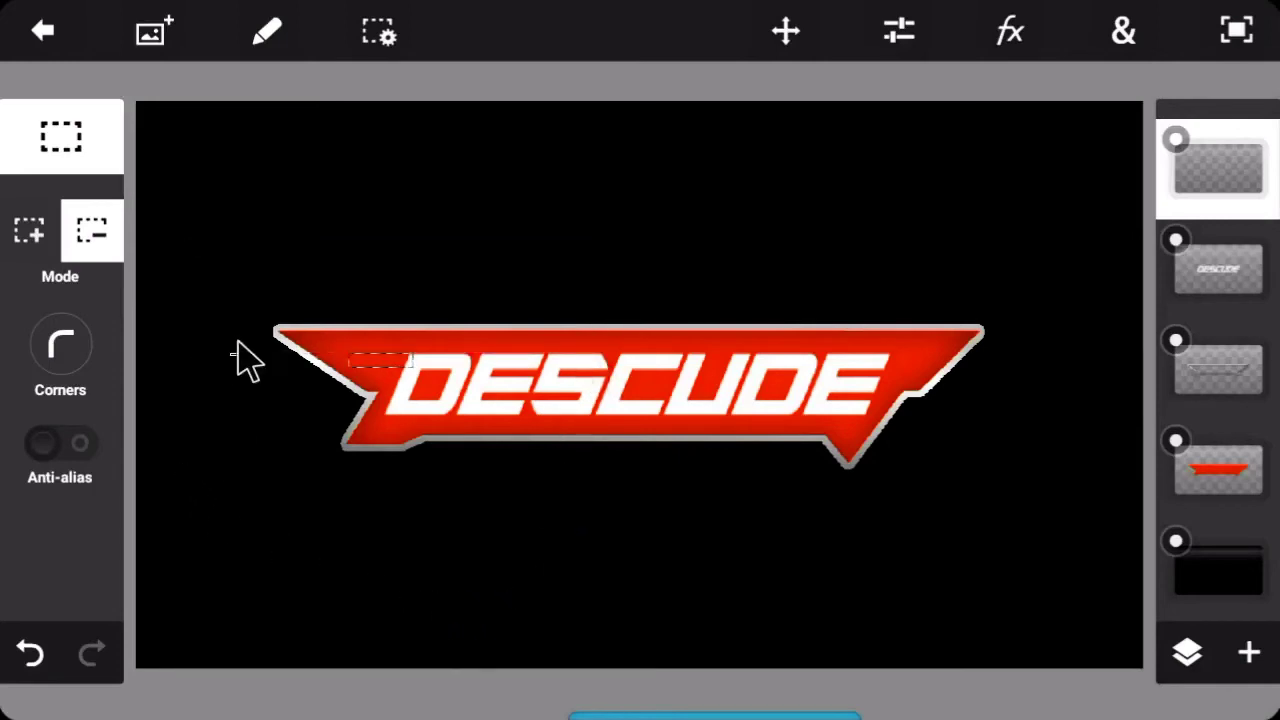
{"action": "left_click", "coordinate": [70, 158]}
{"action": "left_click_drag", "start_coordinate": [263, 275], "coordinate": [370, 390]}
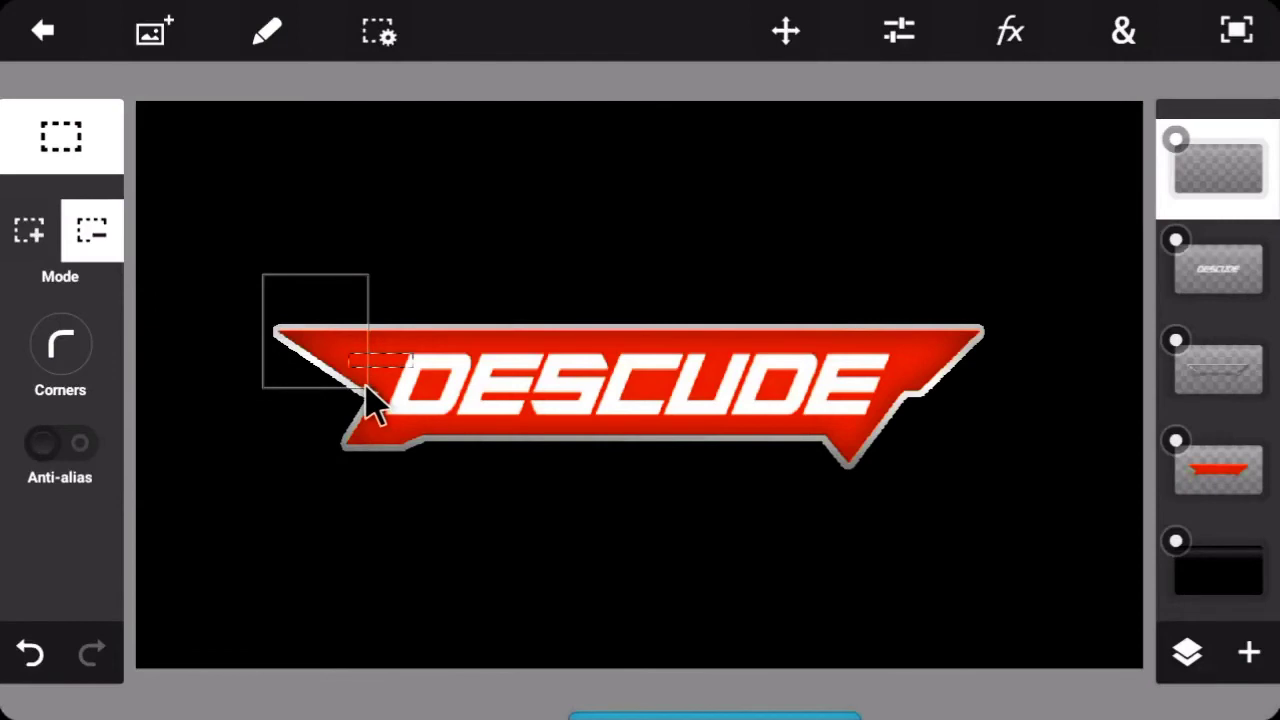
Draw a small polygon lasso selection near the banner's left notch.
{"action": "left_click", "coordinate": [60, 138]}
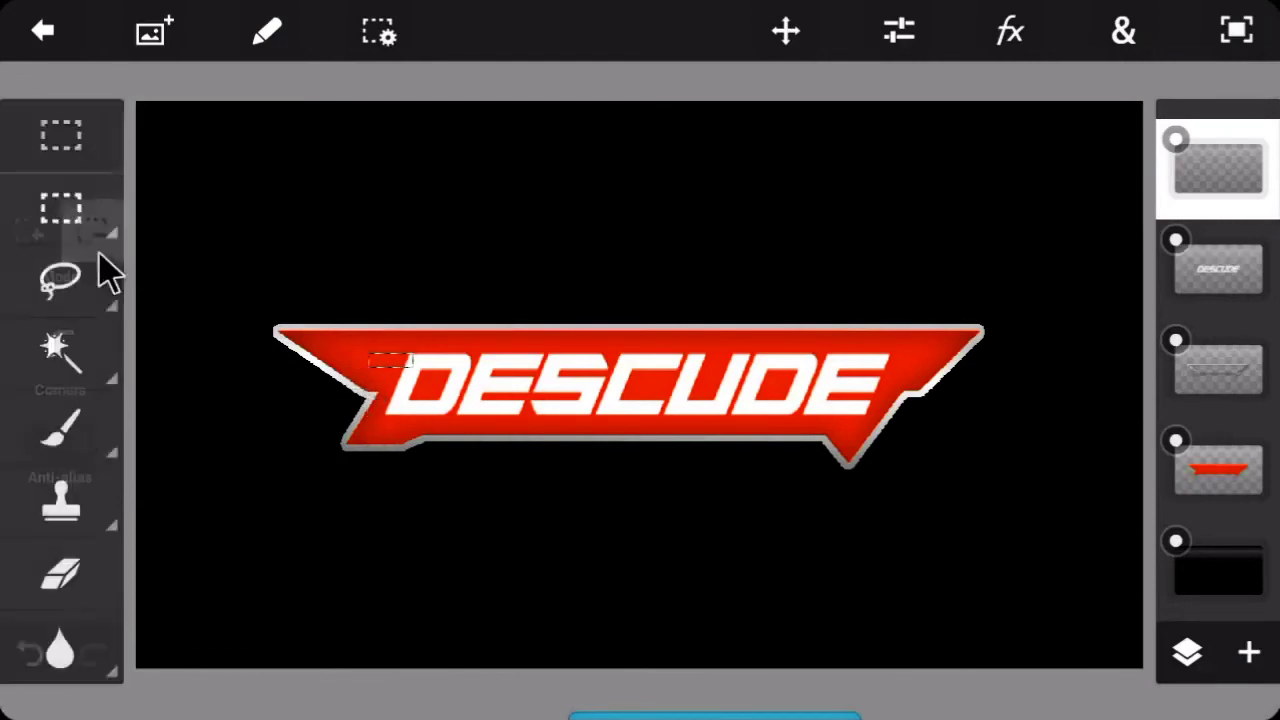
{"action": "left_click", "coordinate": [48, 280]}
{"action": "left_click", "coordinate": [178, 294]}
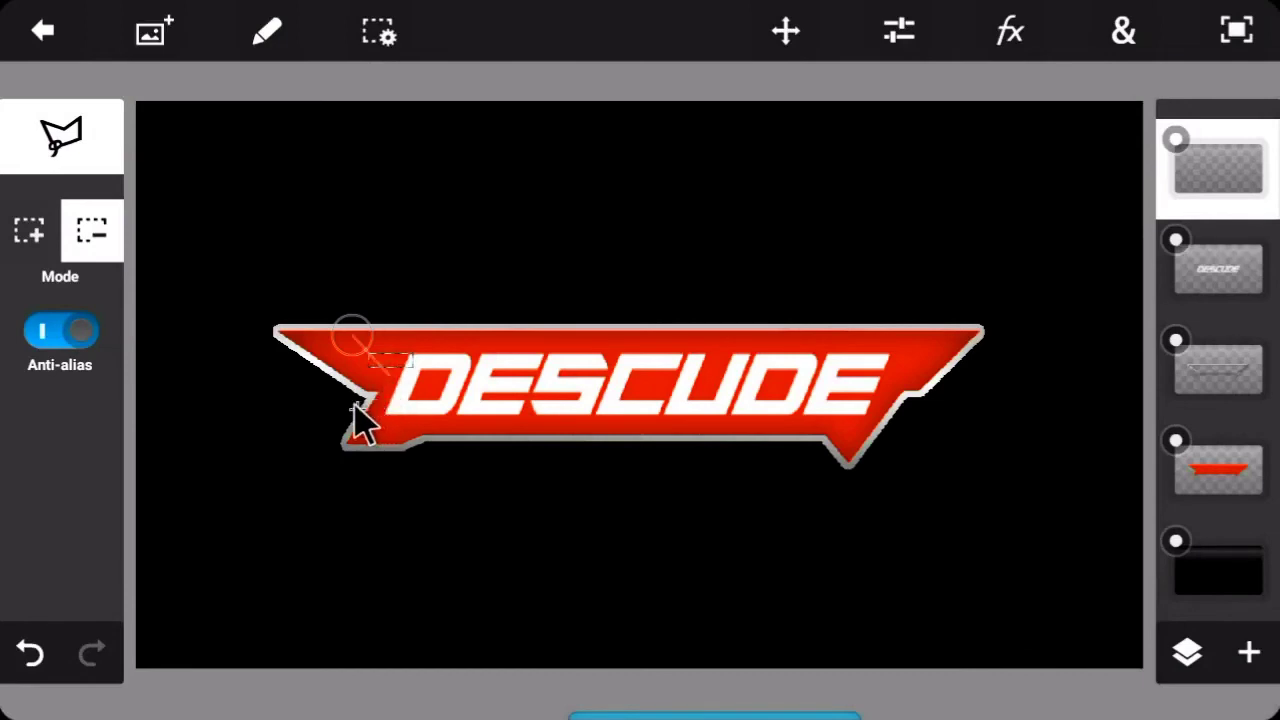
{"action": "left_click", "coordinate": [289, 367]}
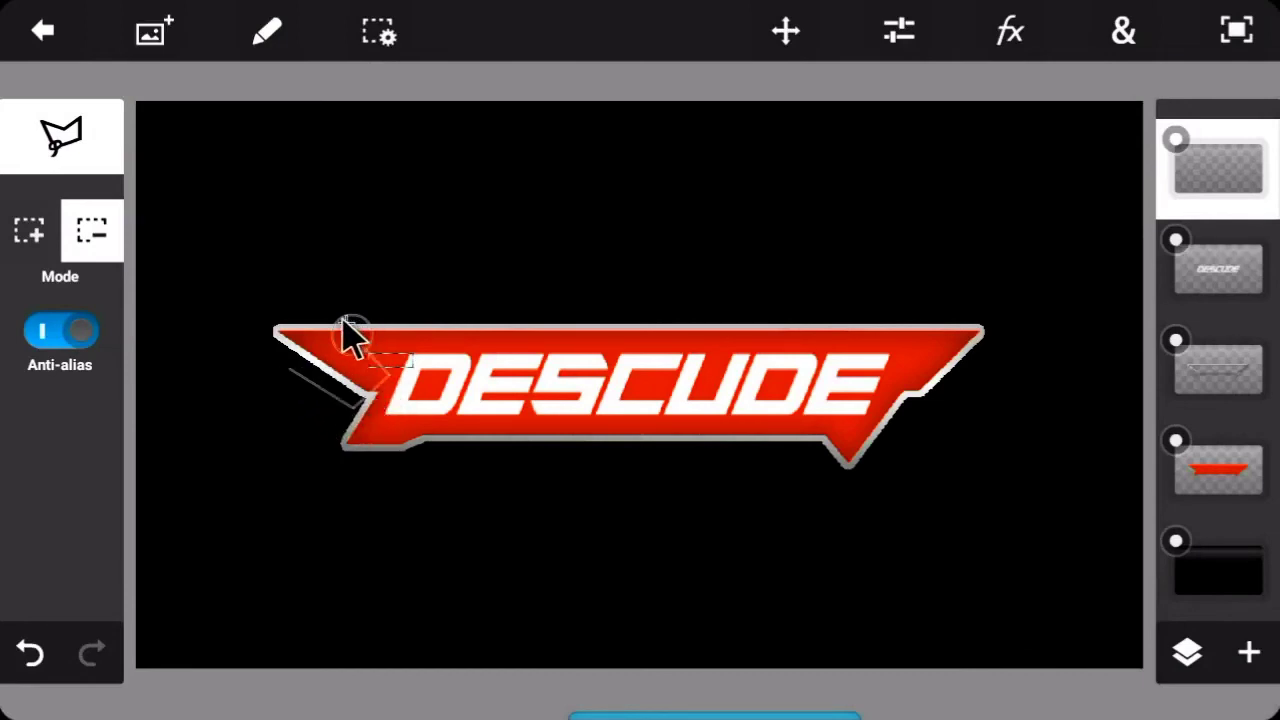
{"action": "left_click", "coordinate": [352, 330]}
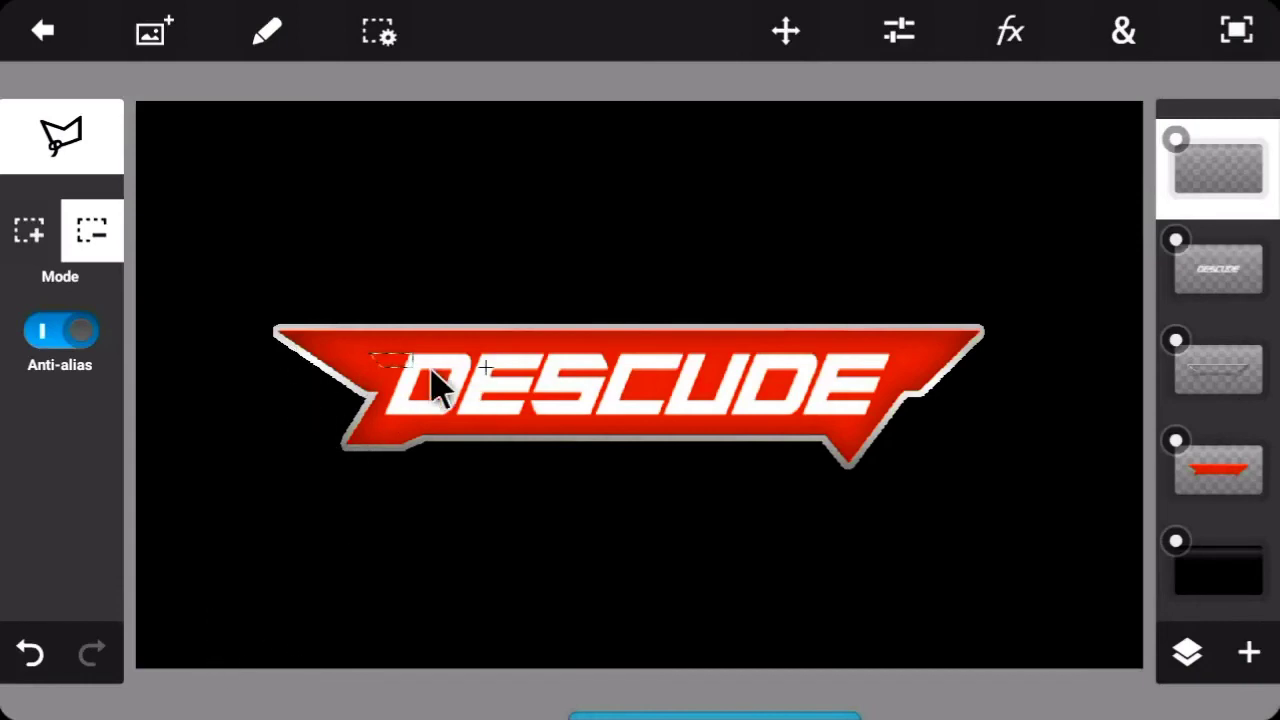
Fill the polygon selection using the Fill & Stroke tool's colour options.
{"action": "left_click", "coordinate": [1122, 30]}
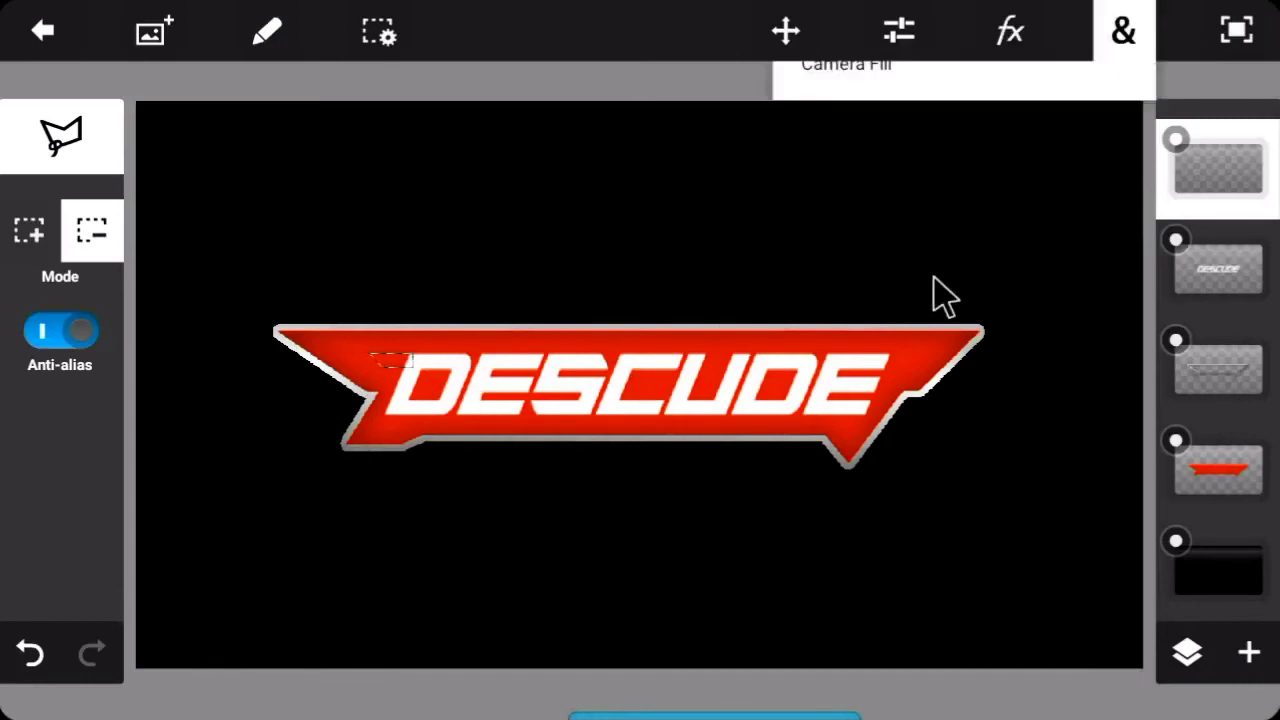
{"action": "left_click", "coordinate": [812, 288]}
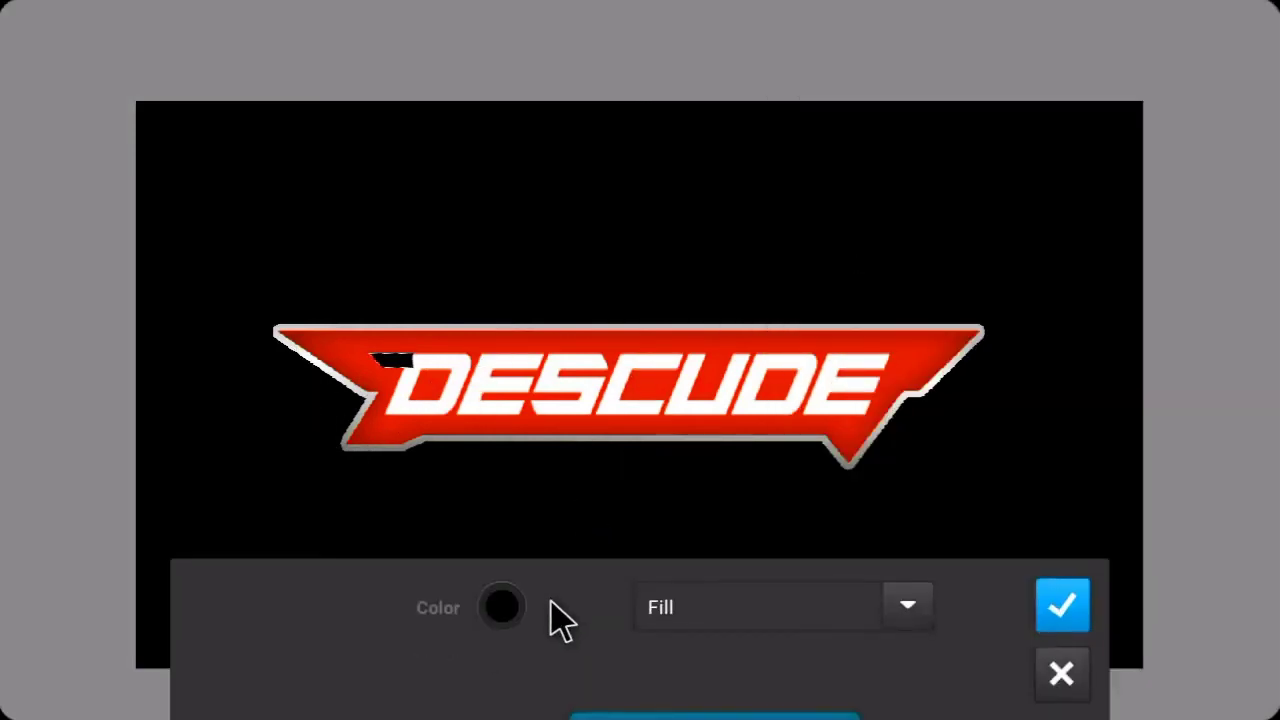
{"action": "left_click", "coordinate": [502, 607]}
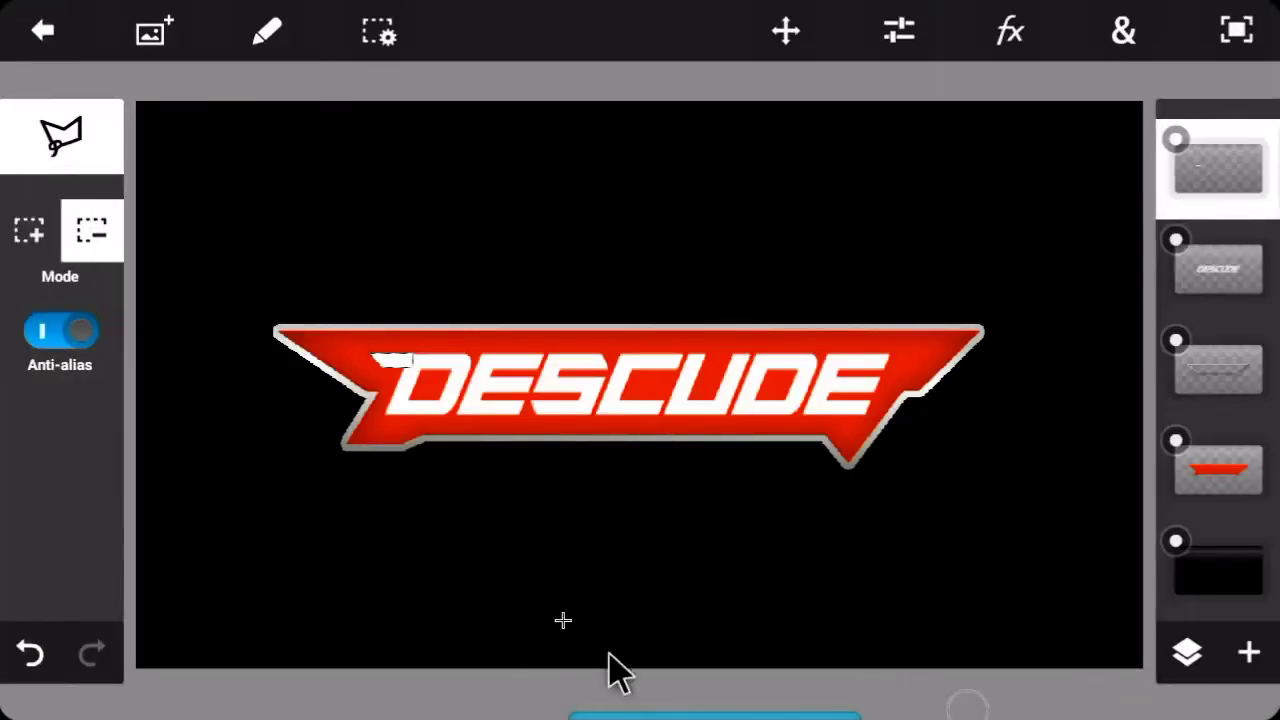
Deselect, switch to the Rectangle Marquee, and start moving the layer contents.
{"action": "left_click", "coordinate": [400, 30]}
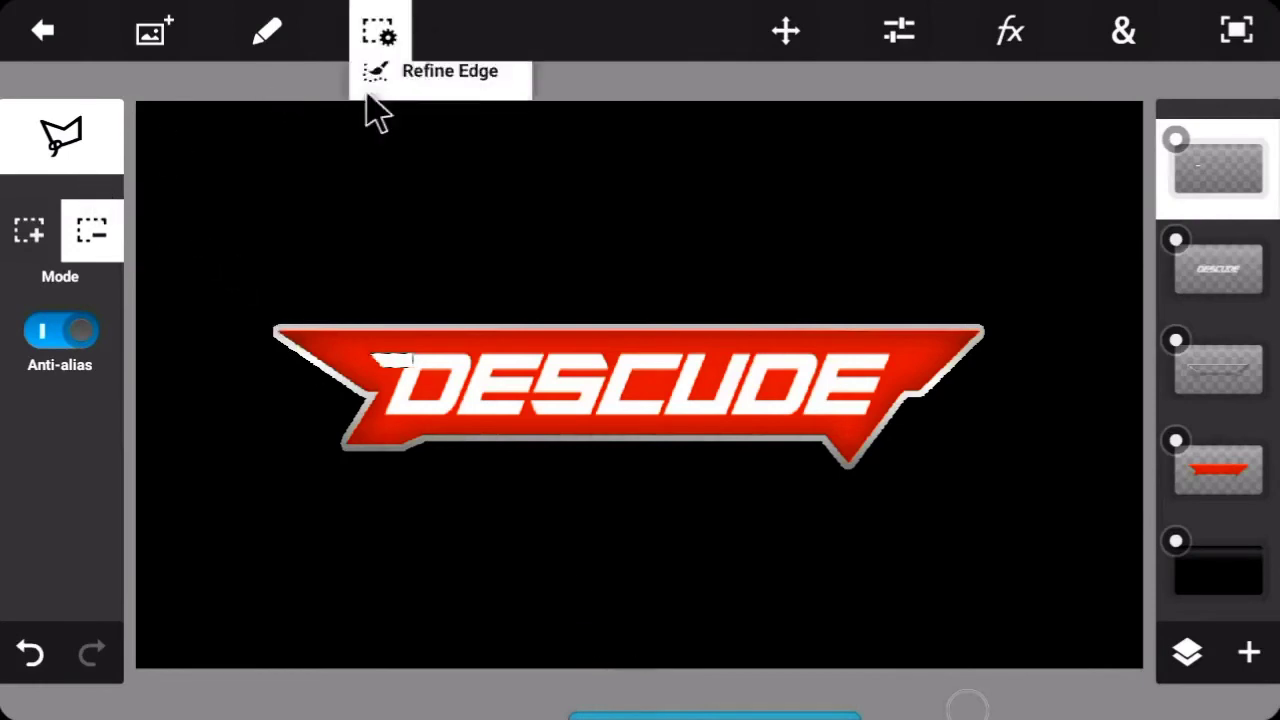
{"action": "left_click", "coordinate": [440, 157]}
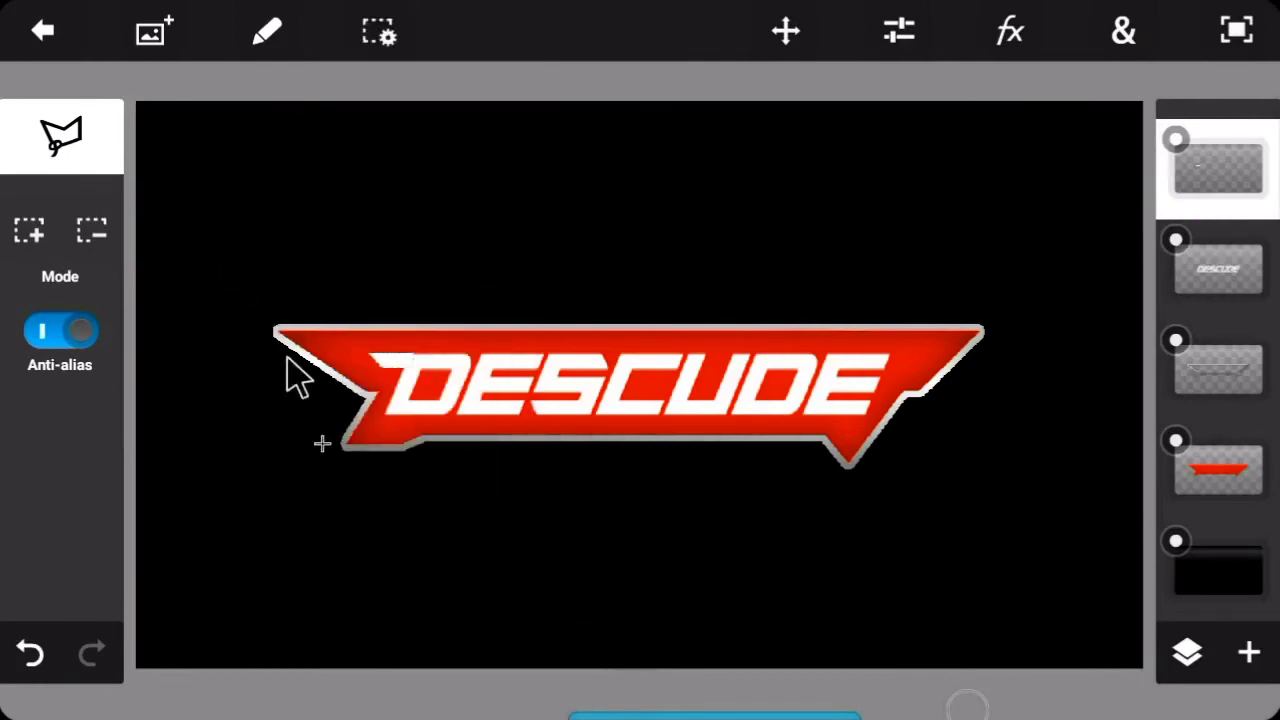
{"action": "left_click", "coordinate": [64, 145]}
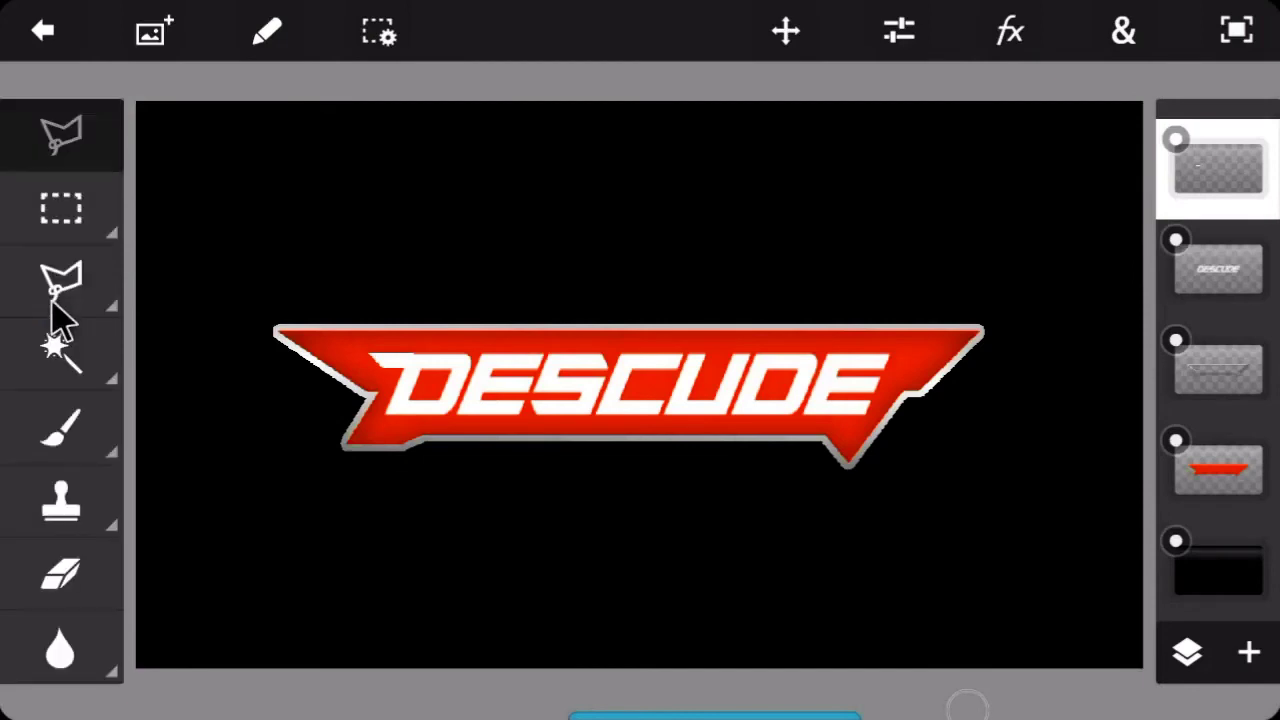
{"action": "left_click", "coordinate": [50, 232]}
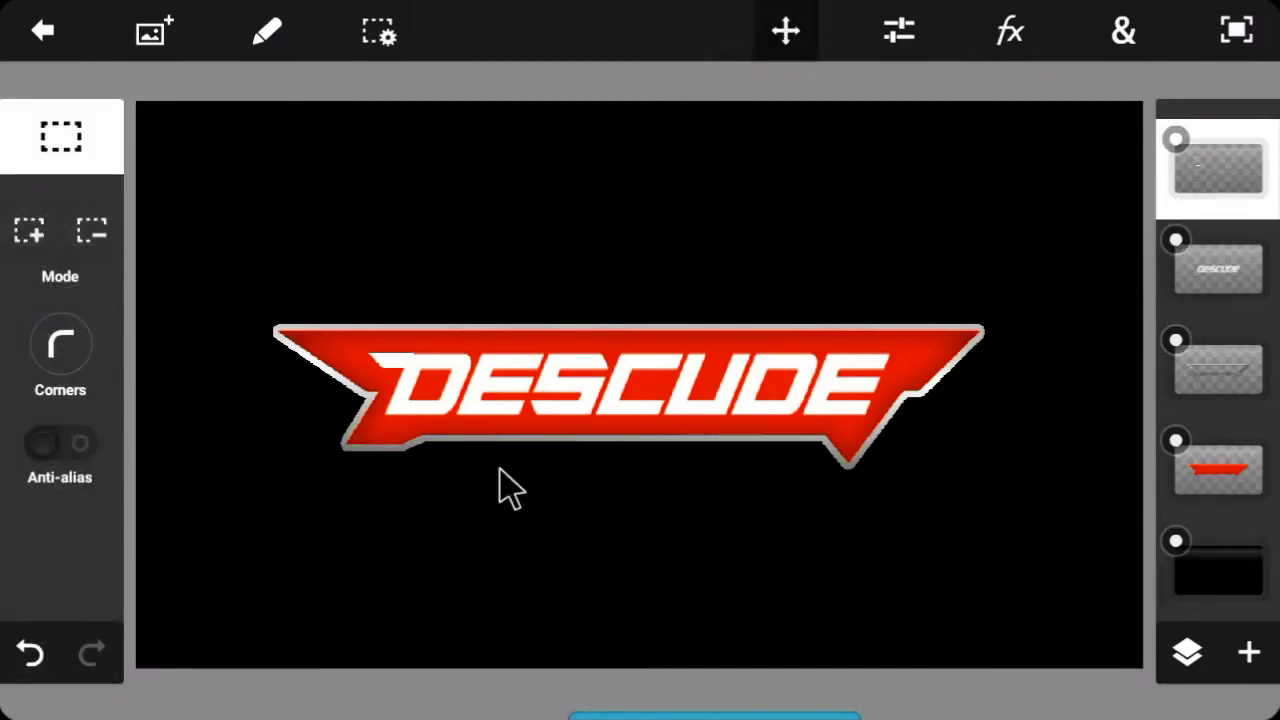
{"action": "left_click", "coordinate": [777, 33]}
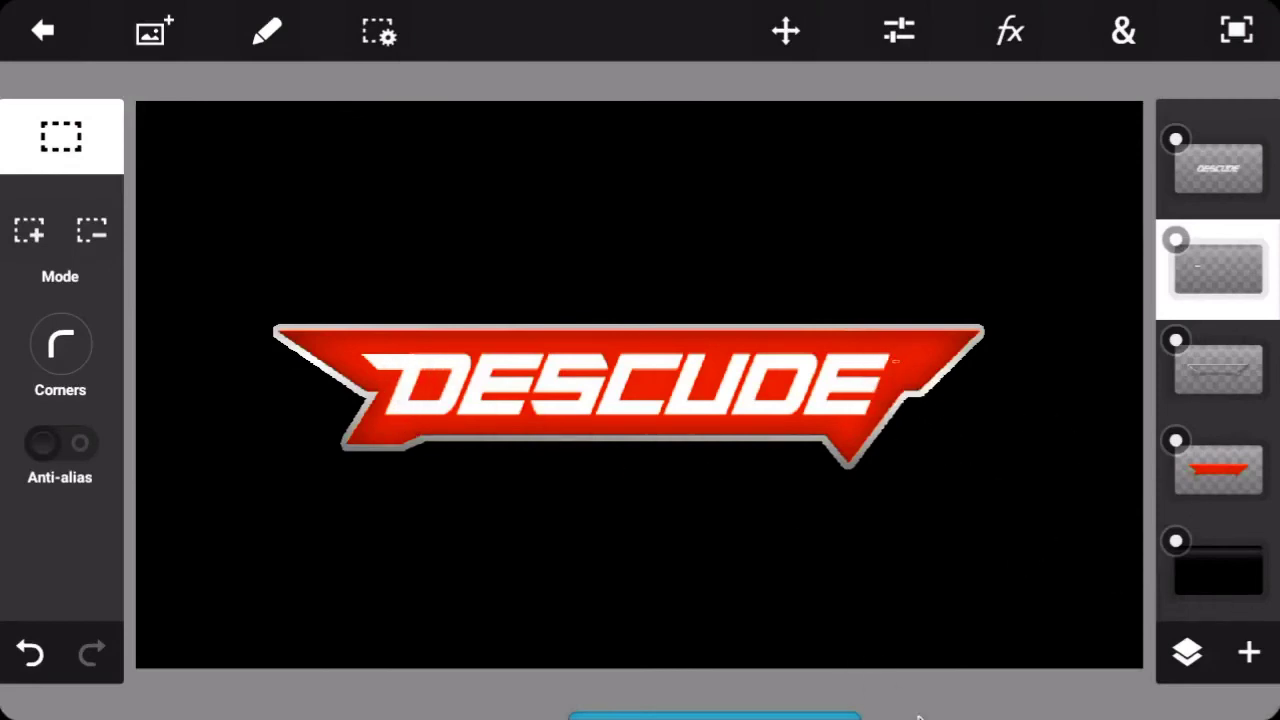
Merge the top DESCUDE layer down twice into the small white-shape layers beneath it.
{"action": "left_click", "coordinate": [1245, 655]}
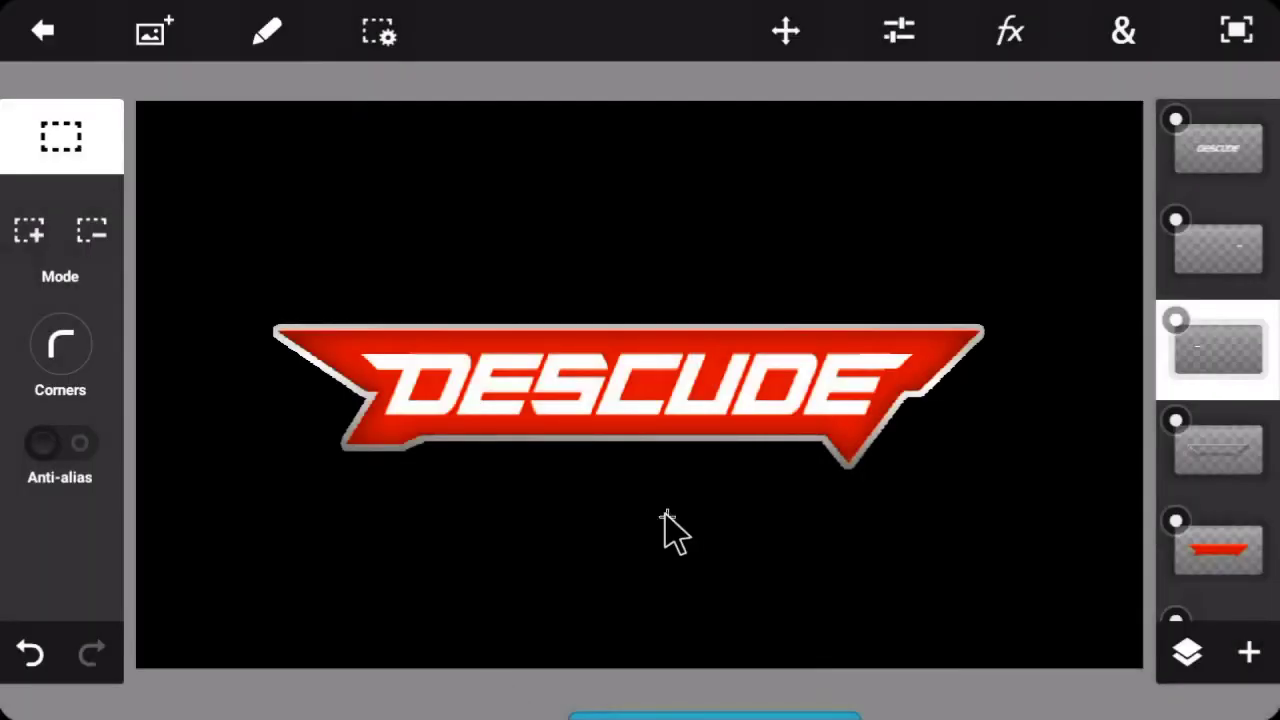
{"action": "left_click", "coordinate": [1232, 160]}
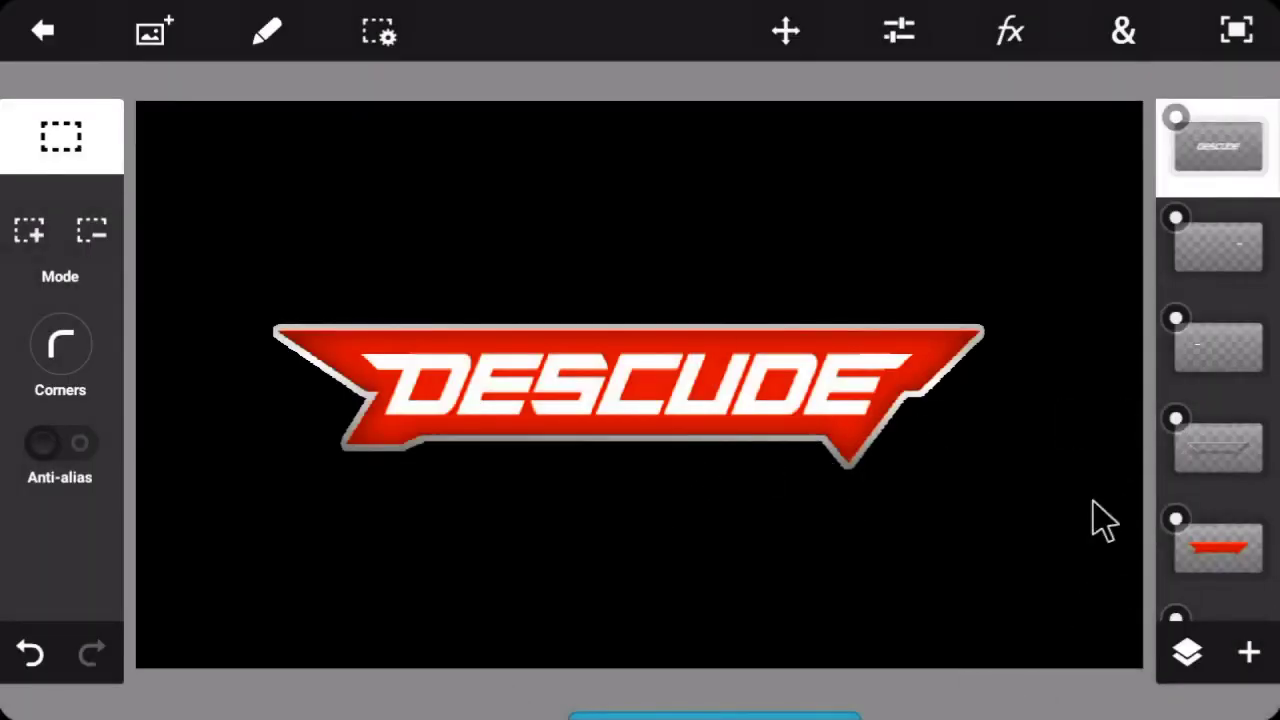
{"action": "left_click", "coordinate": [1187, 653]}
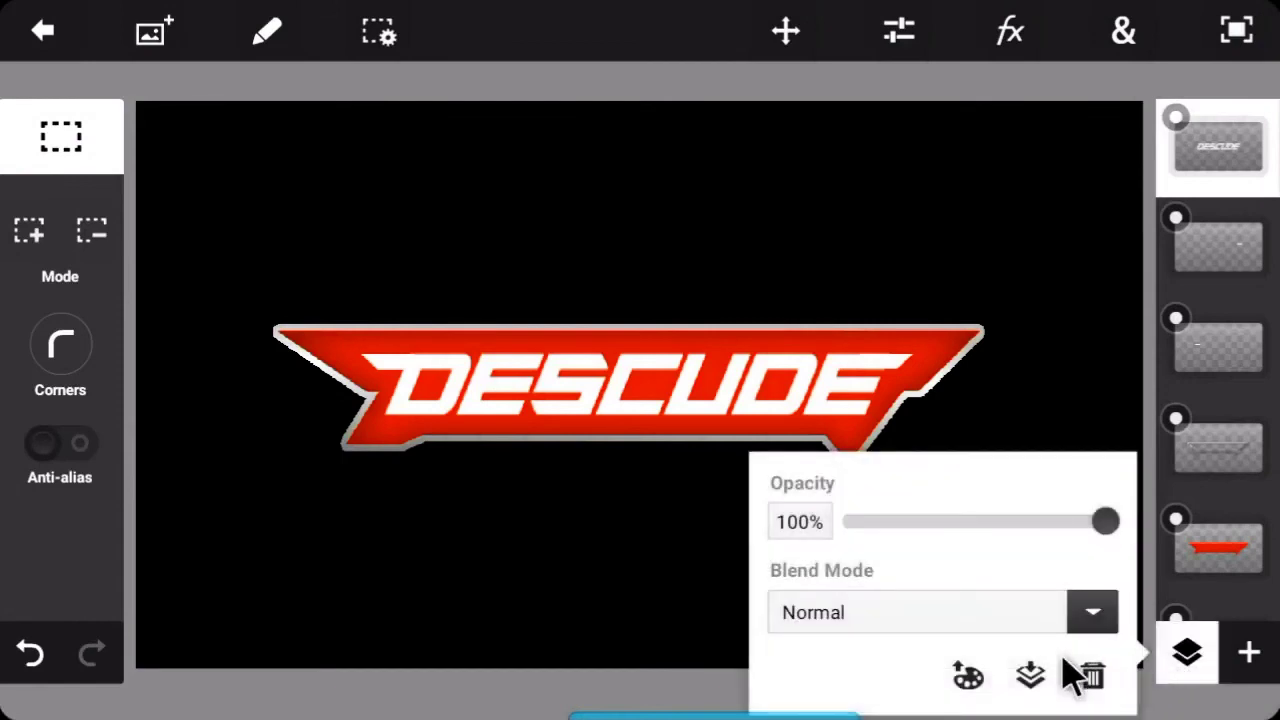
{"action": "left_click", "coordinate": [1031, 676]}
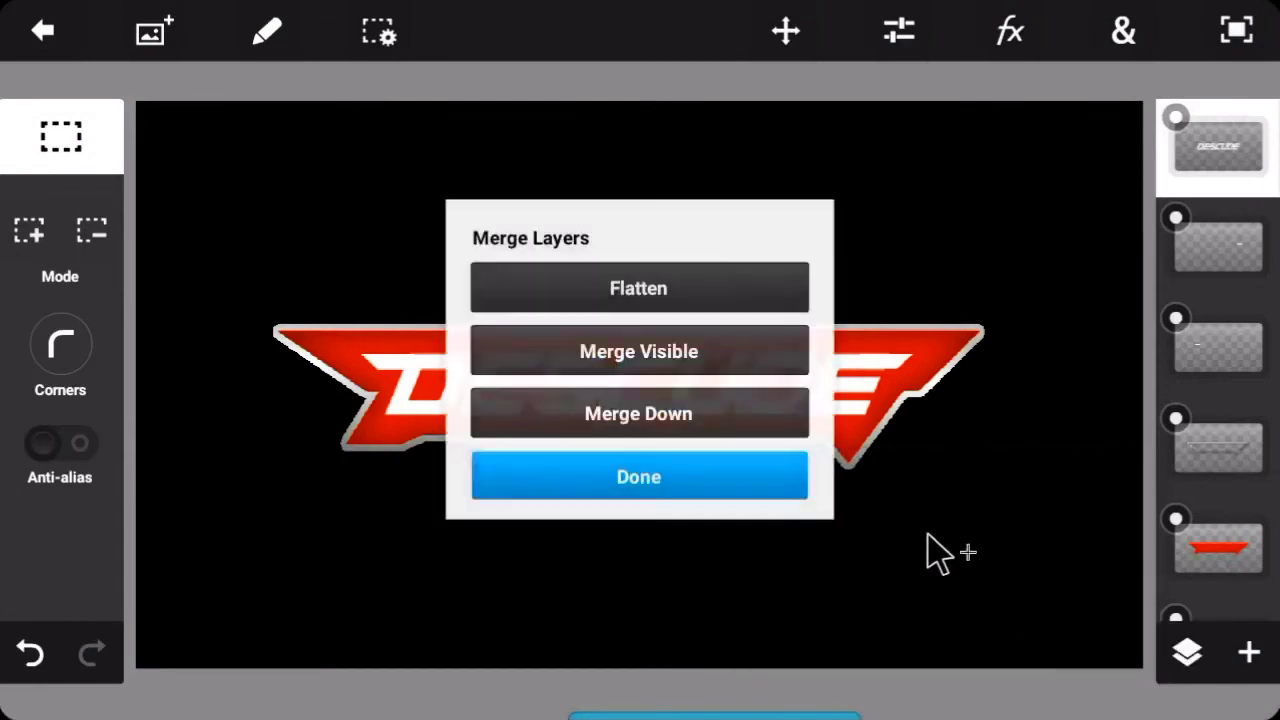
{"action": "left_click", "coordinate": [778, 418]}
{"action": "left_click", "coordinate": [772, 422]}
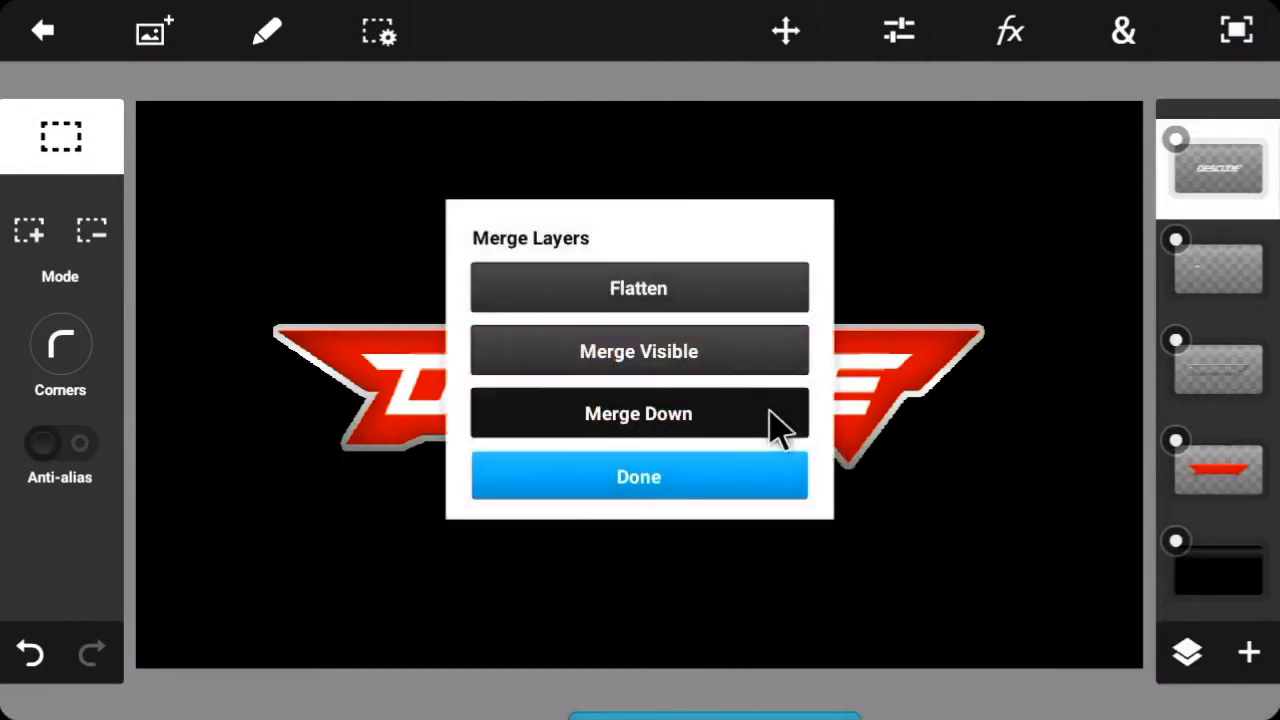
{"action": "left_click", "coordinate": [785, 488]}
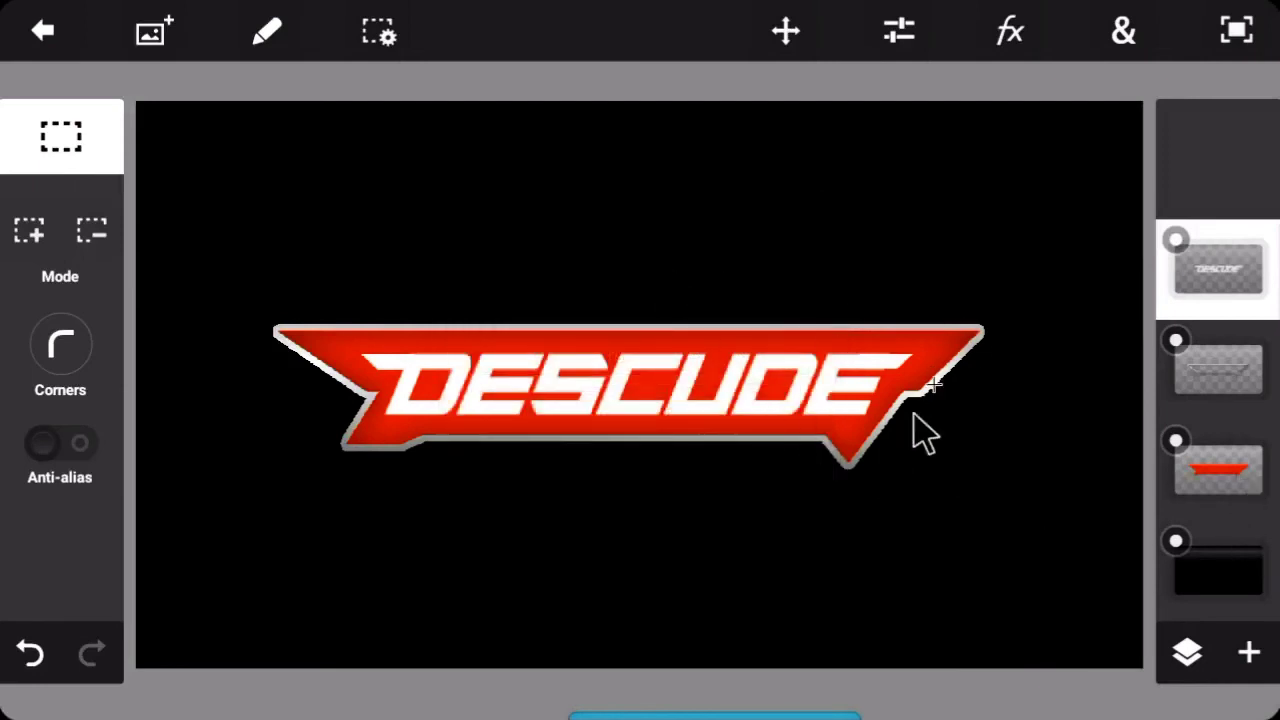
Add an empty layer above the text and select the DESCUDE text layer's pixels.
{"action": "left_click", "coordinate": [1248, 655]}
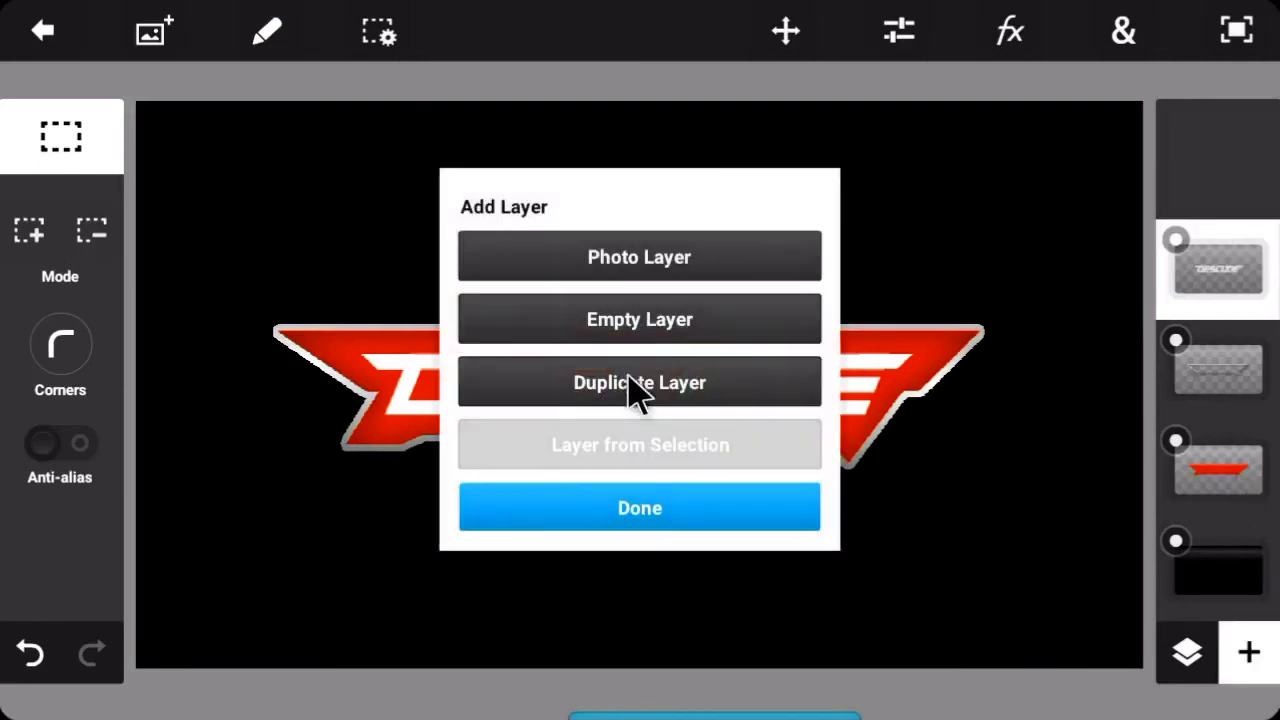
{"action": "left_click", "coordinate": [645, 330]}
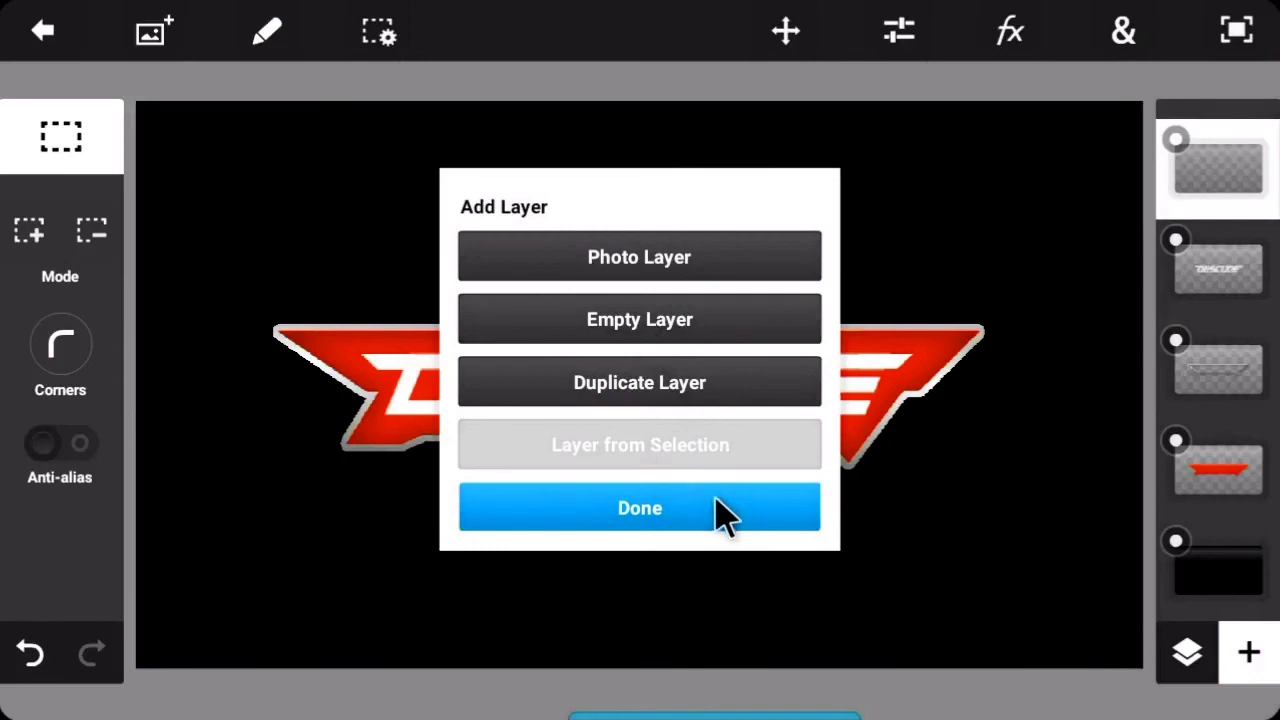
{"action": "left_click", "coordinate": [725, 512]}
{"action": "left_click", "coordinate": [1211, 269]}
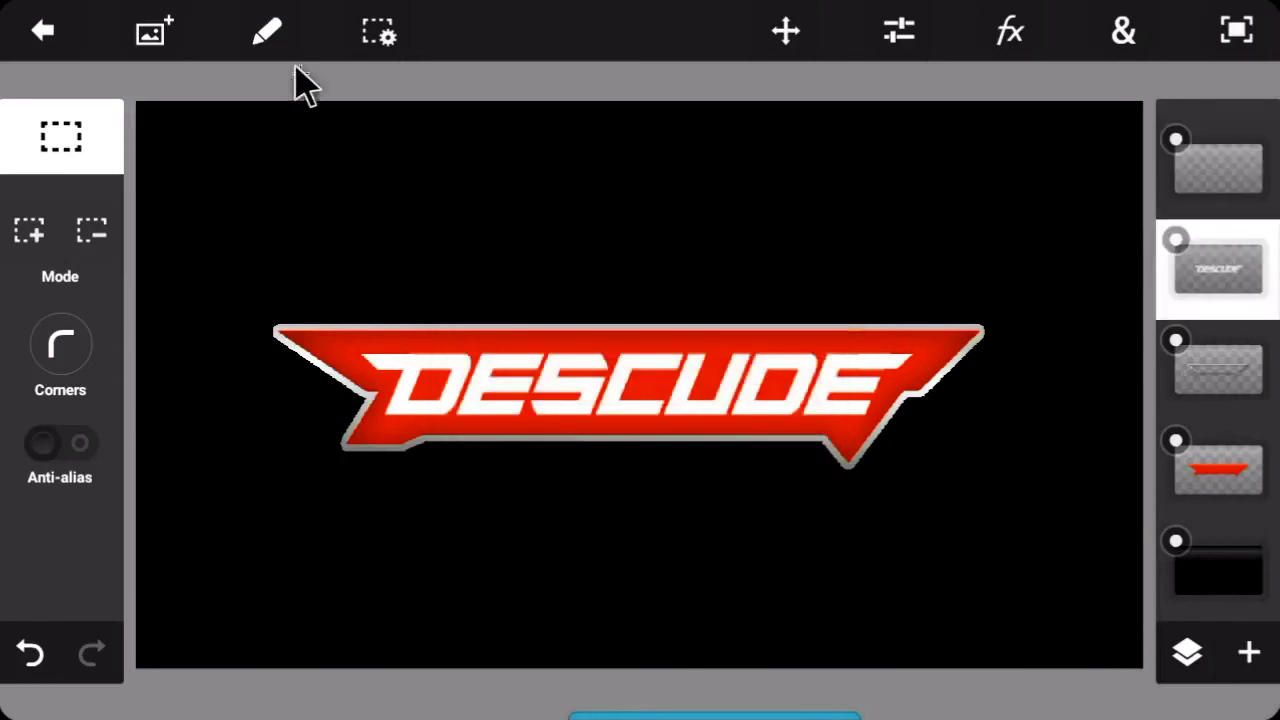
{"action": "left_click", "coordinate": [379, 32]}
{"action": "left_click", "coordinate": [426, 234]}
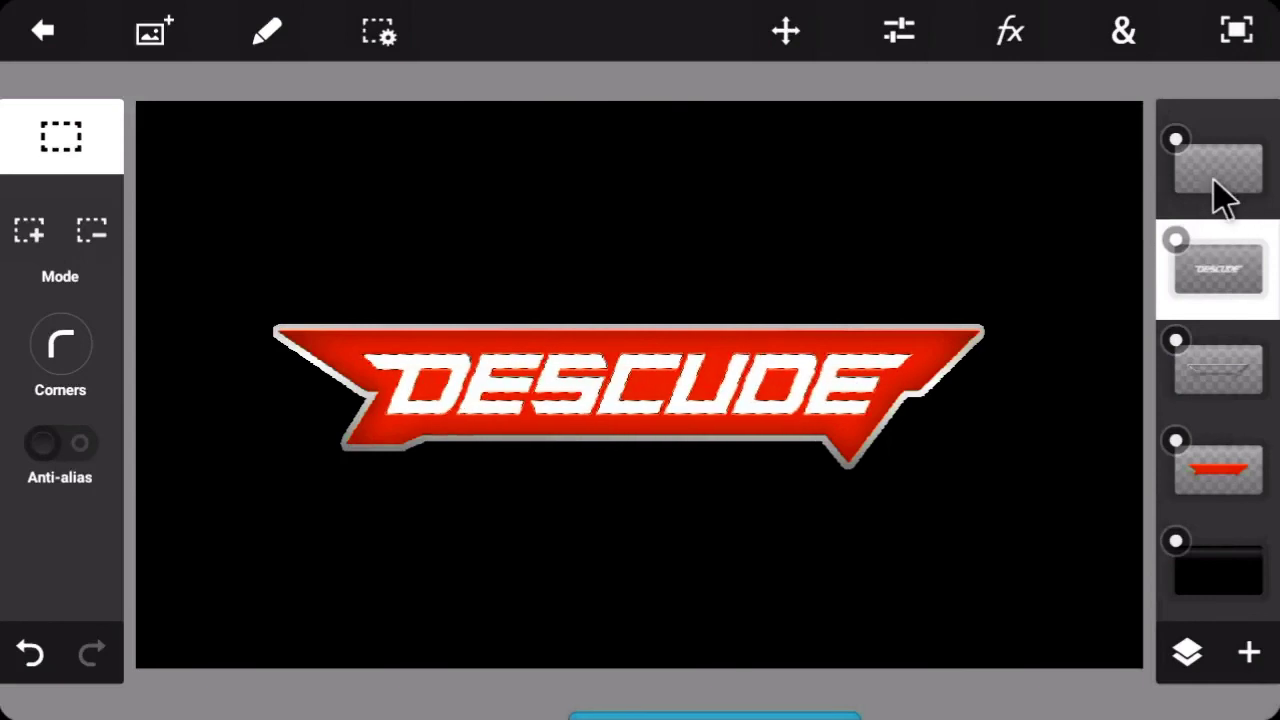
{"action": "left_click", "coordinate": [1214, 182]}
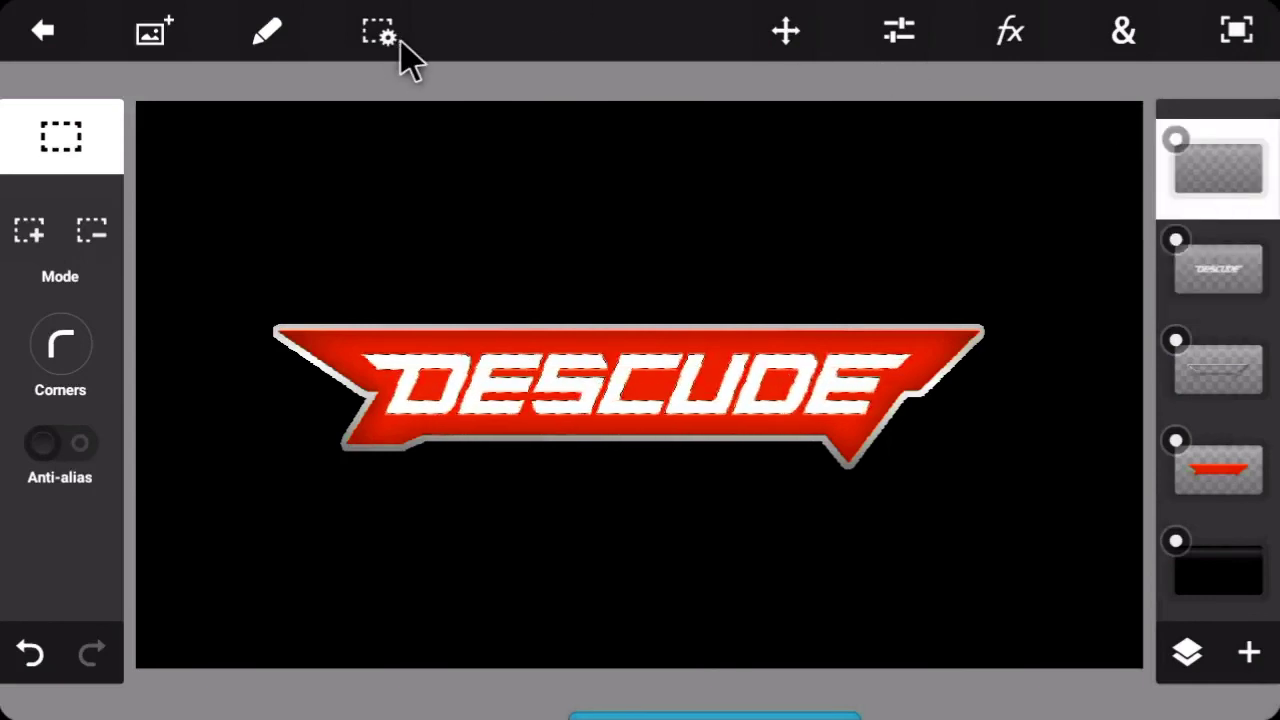
Fill the selection on the new layer with a silver gradient, then lower its opacity to 63%.
{"action": "left_click", "coordinate": [1124, 32]}
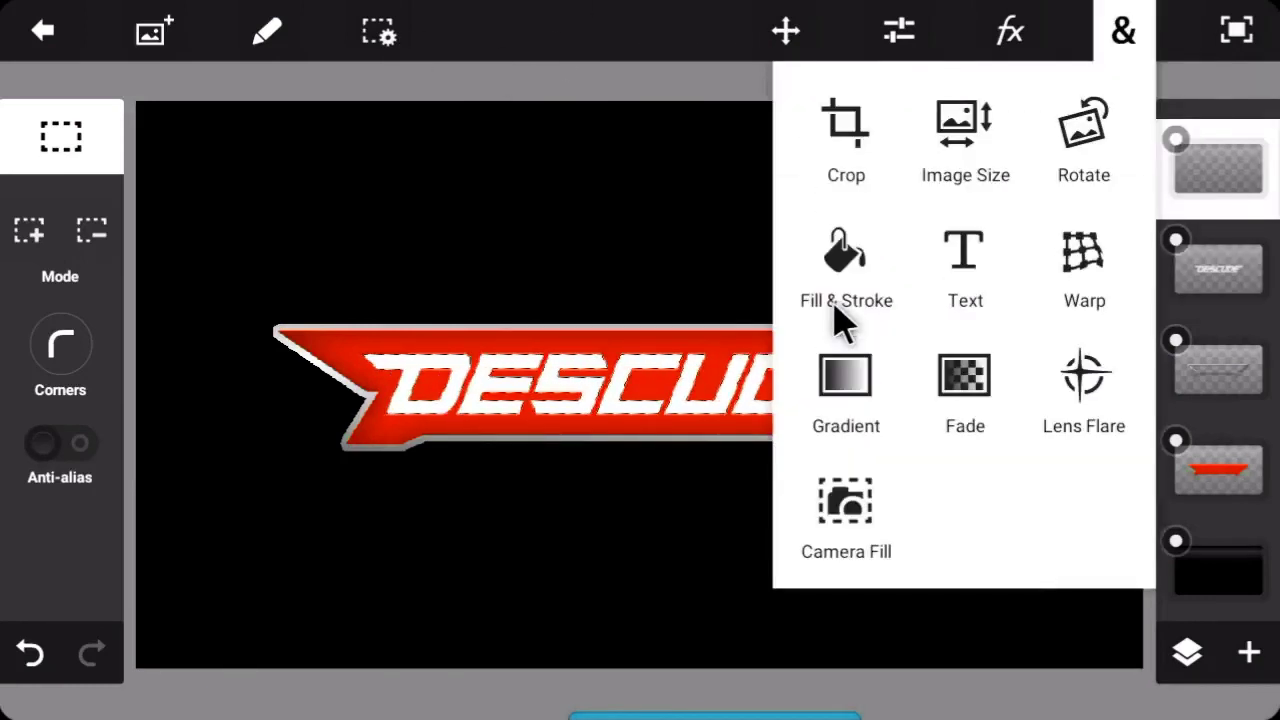
{"action": "left_click", "coordinate": [848, 362]}
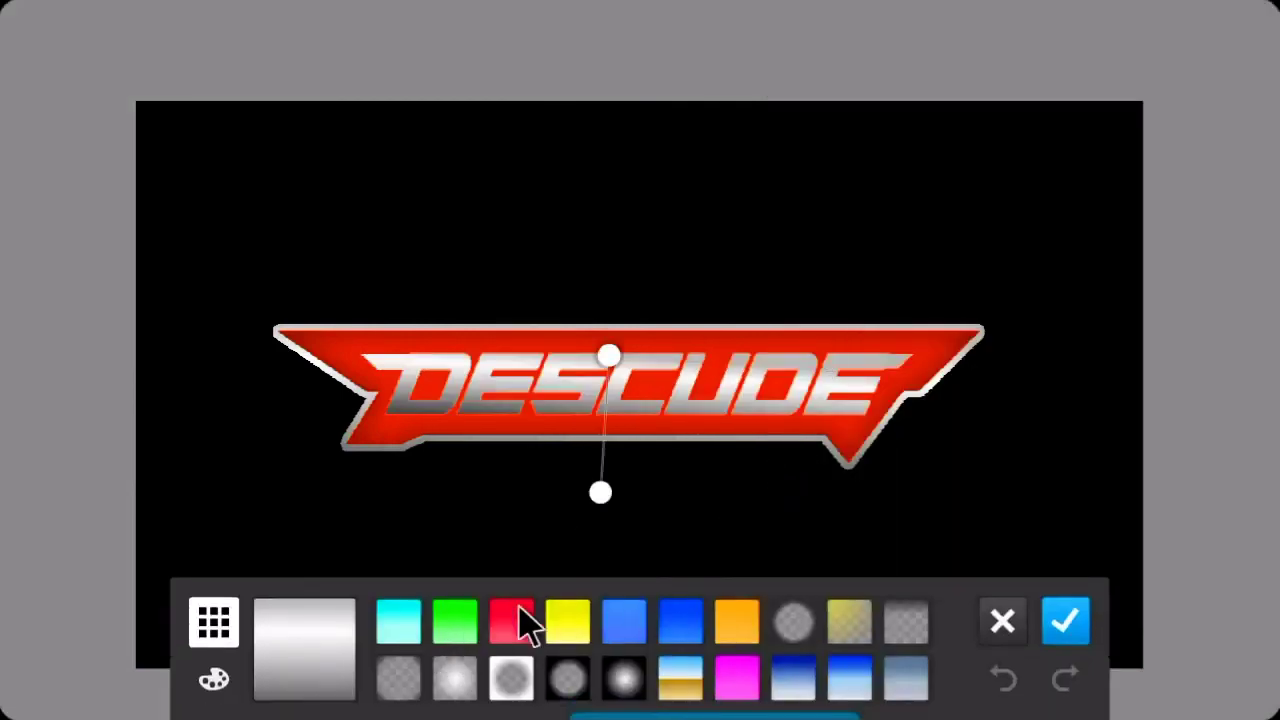
{"action": "left_click", "coordinate": [1066, 621]}
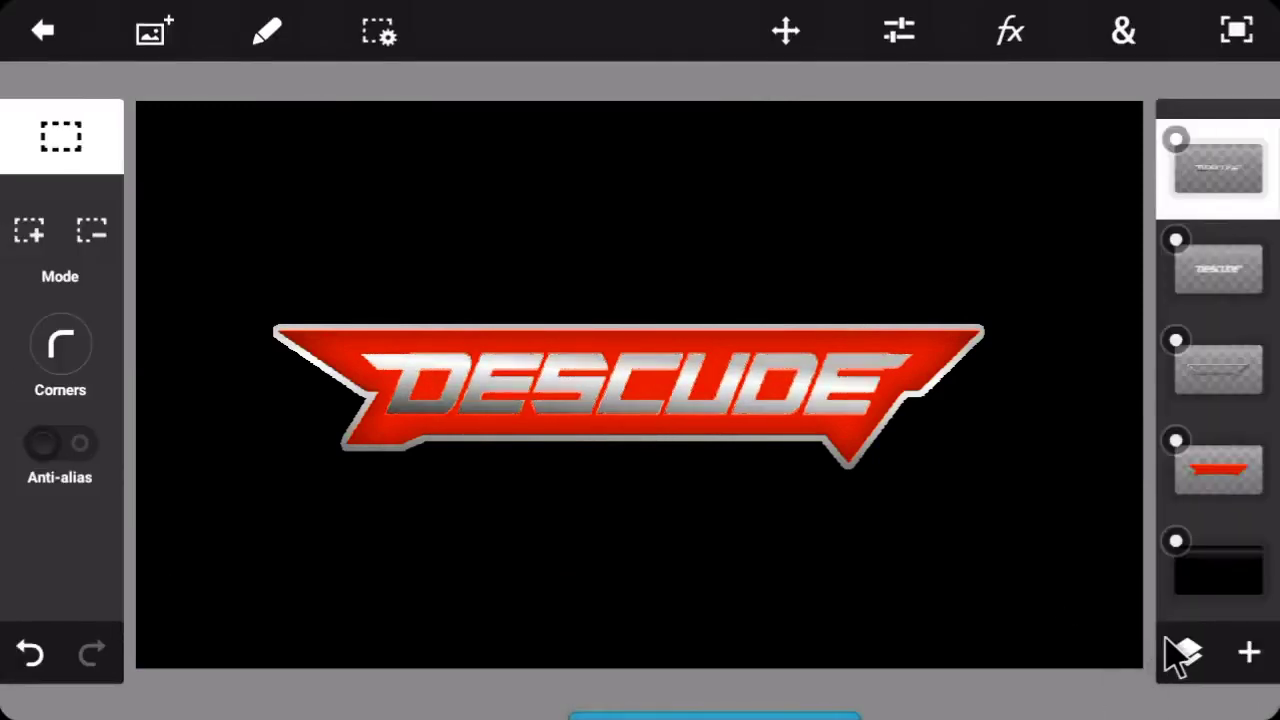
{"action": "left_click", "coordinate": [1182, 655]}
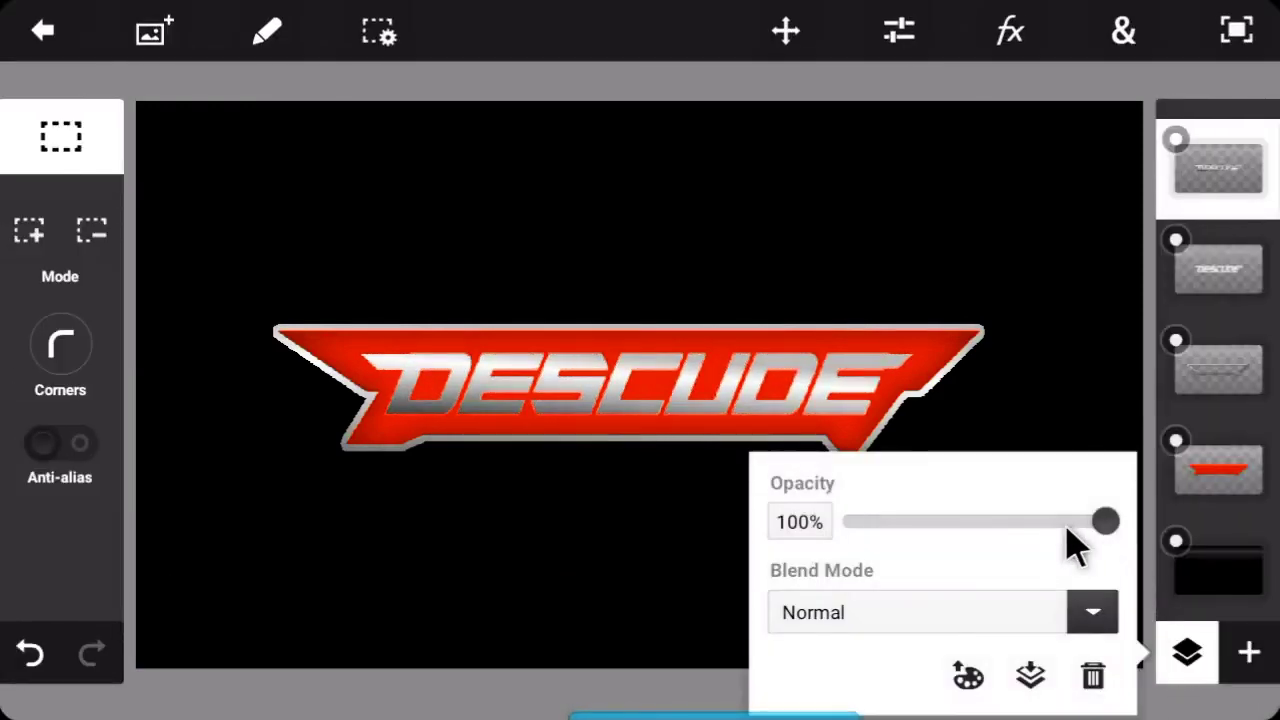
{"action": "left_click_drag", "start_coordinate": [1066, 526], "coordinate": [1040, 516]}
{"action": "left_click", "coordinate": [1026, 420]}
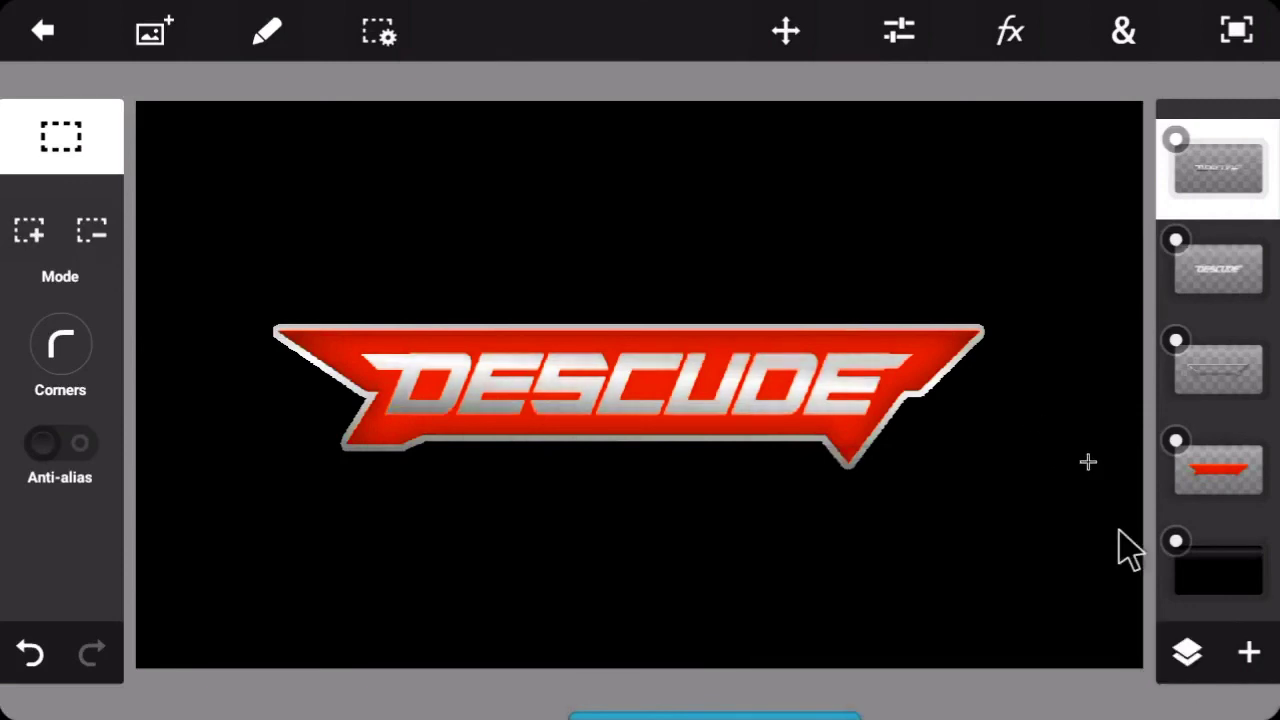
Apply a Drop Shadow to the DESCUDE text layer at 90° angle with blur 11.
{"action": "left_click", "coordinate": [1222, 285]}
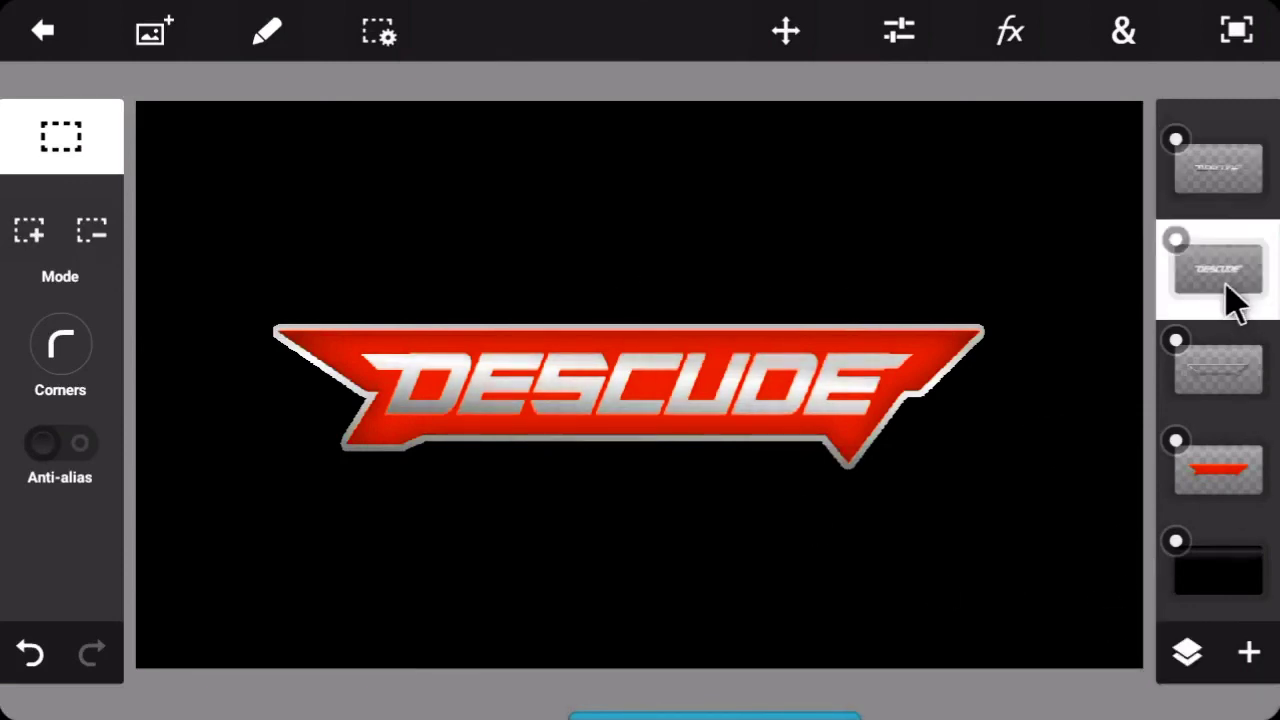
{"action": "left_click", "coordinate": [1176, 240]}
{"action": "left_click", "coordinate": [1176, 240]}
{"action": "left_click", "coordinate": [1012, 34]}
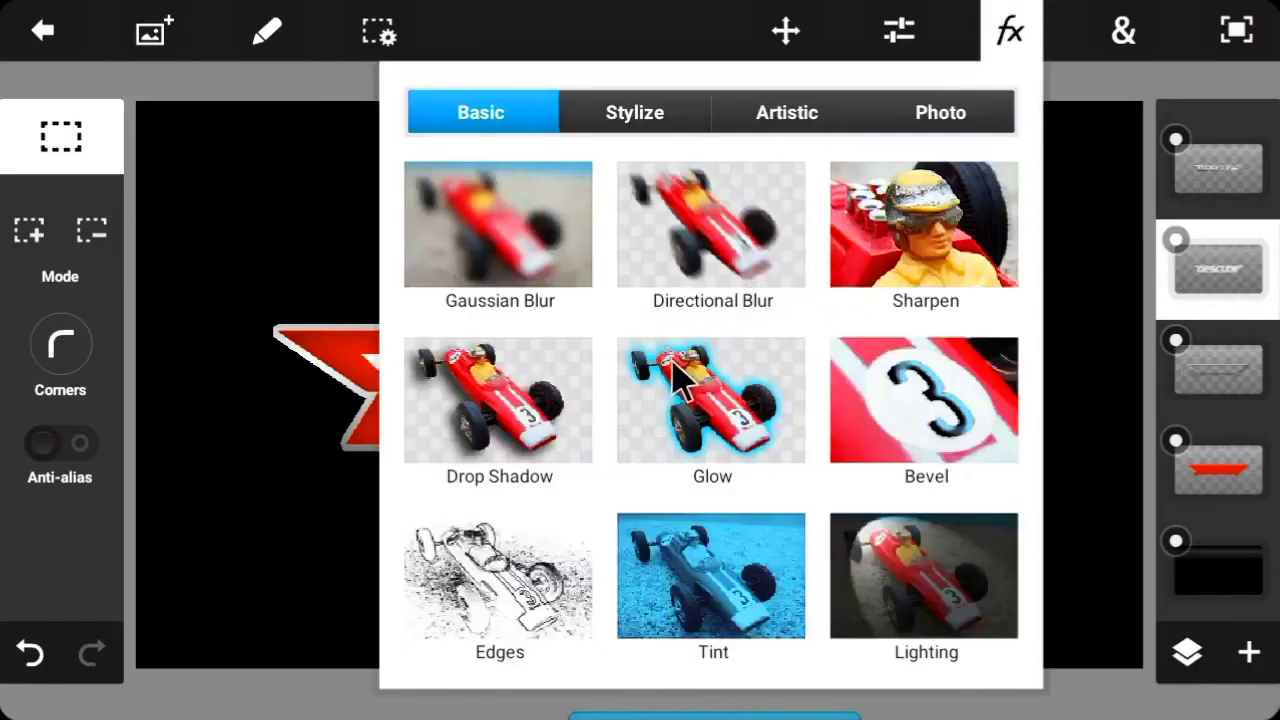
{"action": "left_click", "coordinate": [553, 378]}
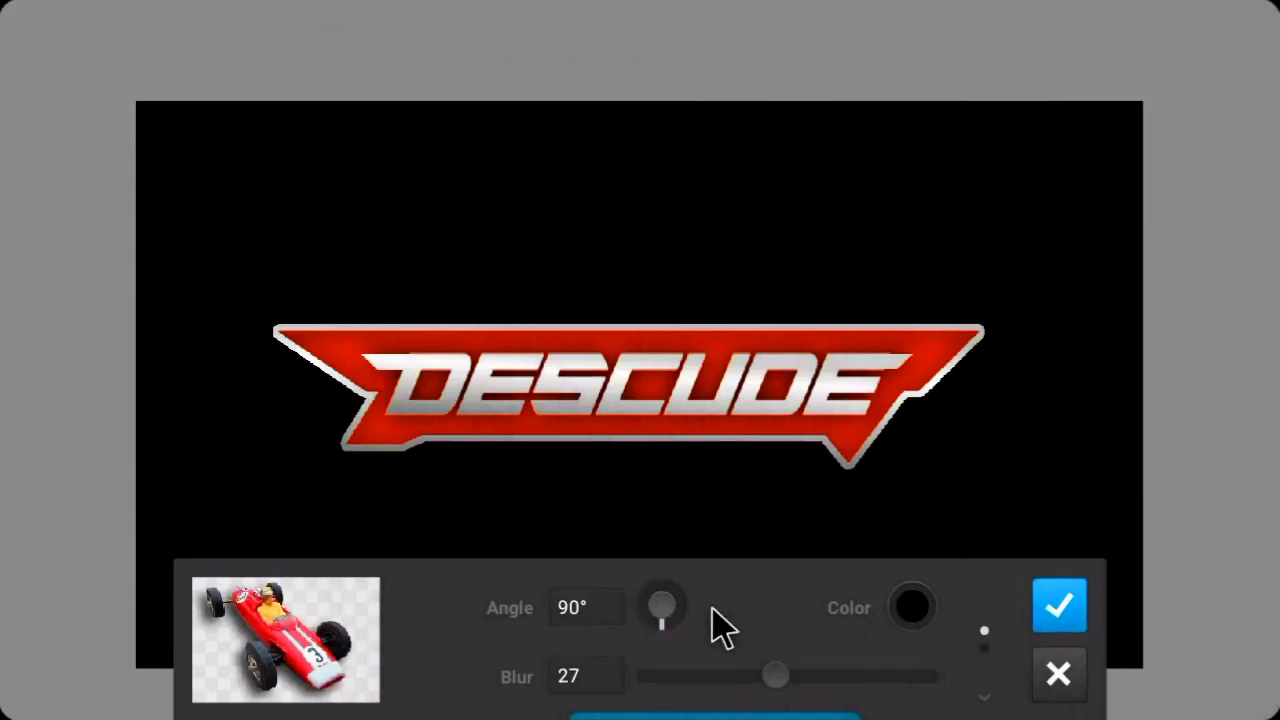
{"action": "left_click", "coordinate": [728, 662]}
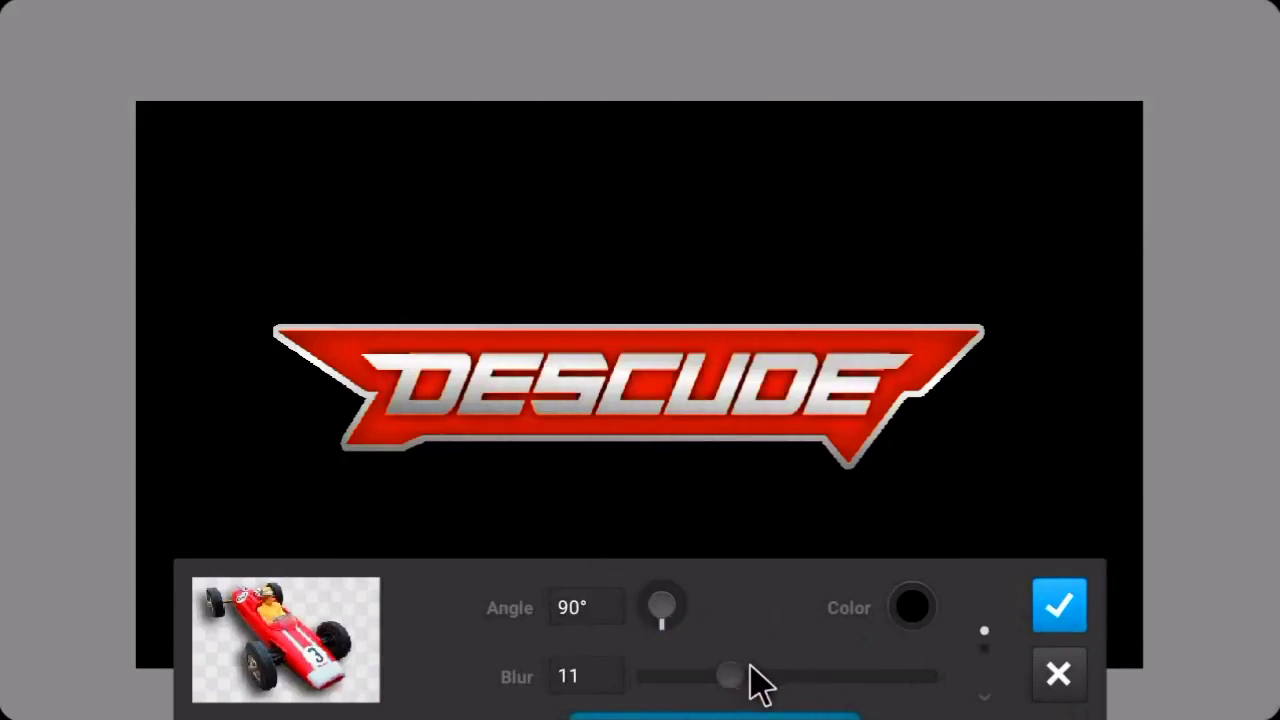
{"action": "left_click", "coordinate": [1059, 607]}
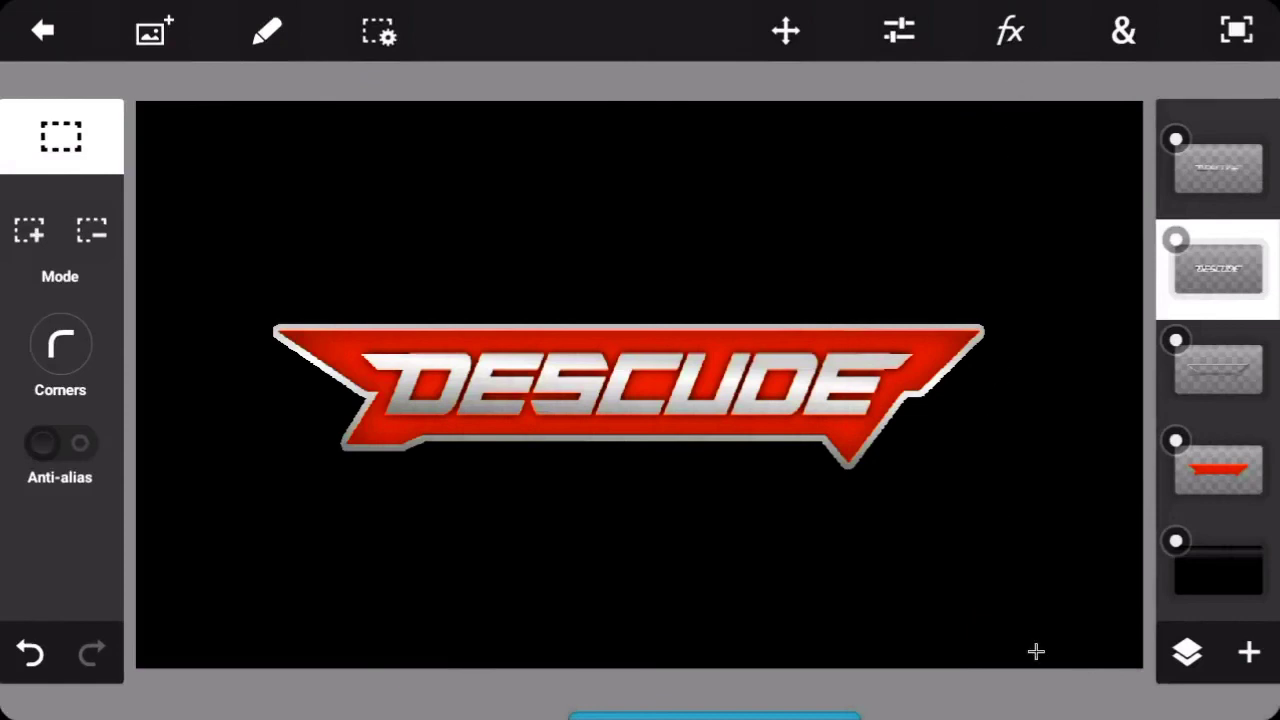